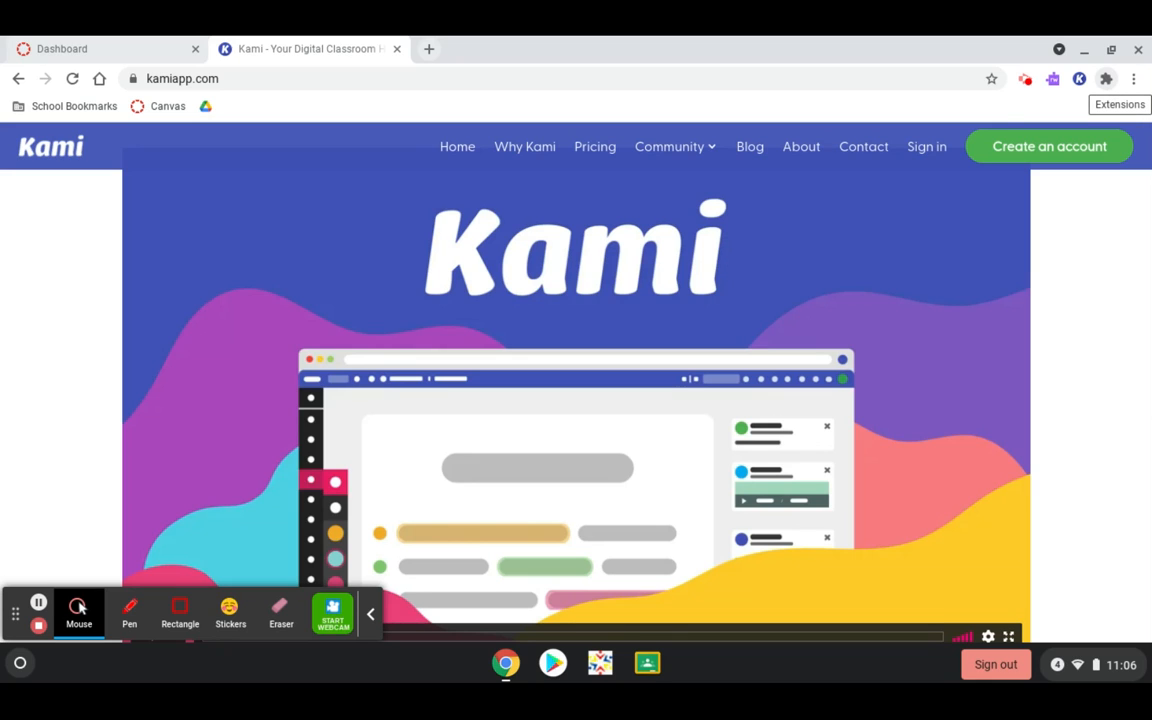
Step: Unpin the Kami for Google Chrome extension from the browser toolbar and close the extensions list
click(1106, 79)
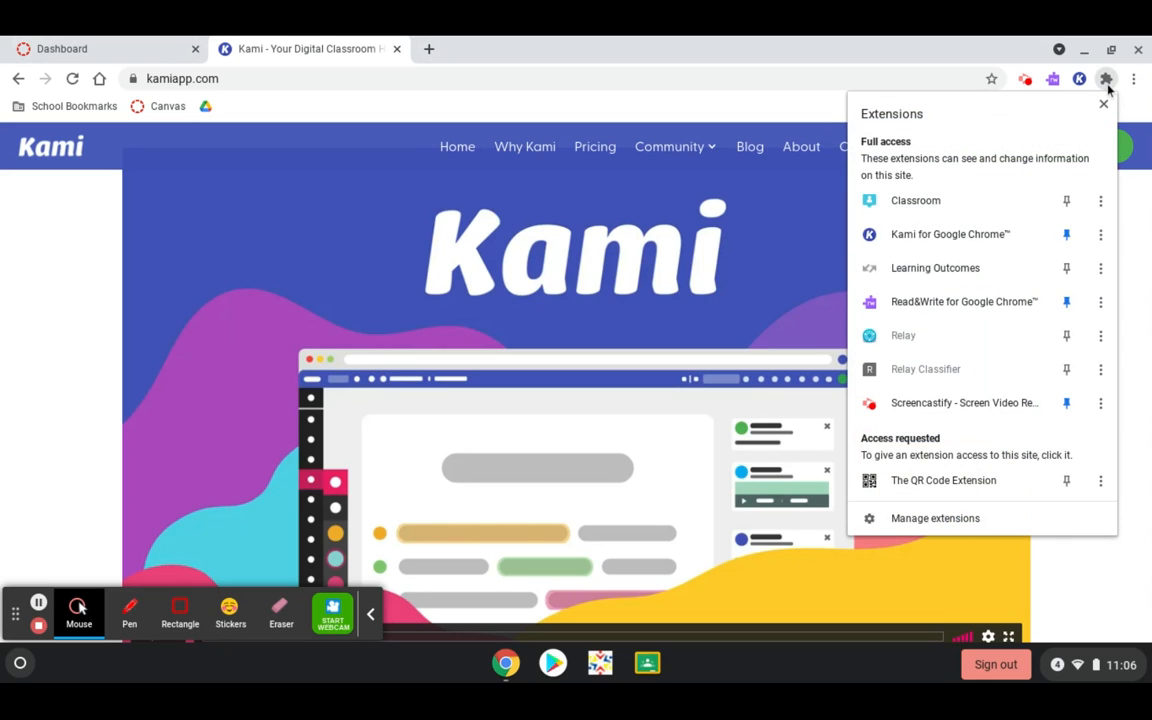
click(1066, 236)
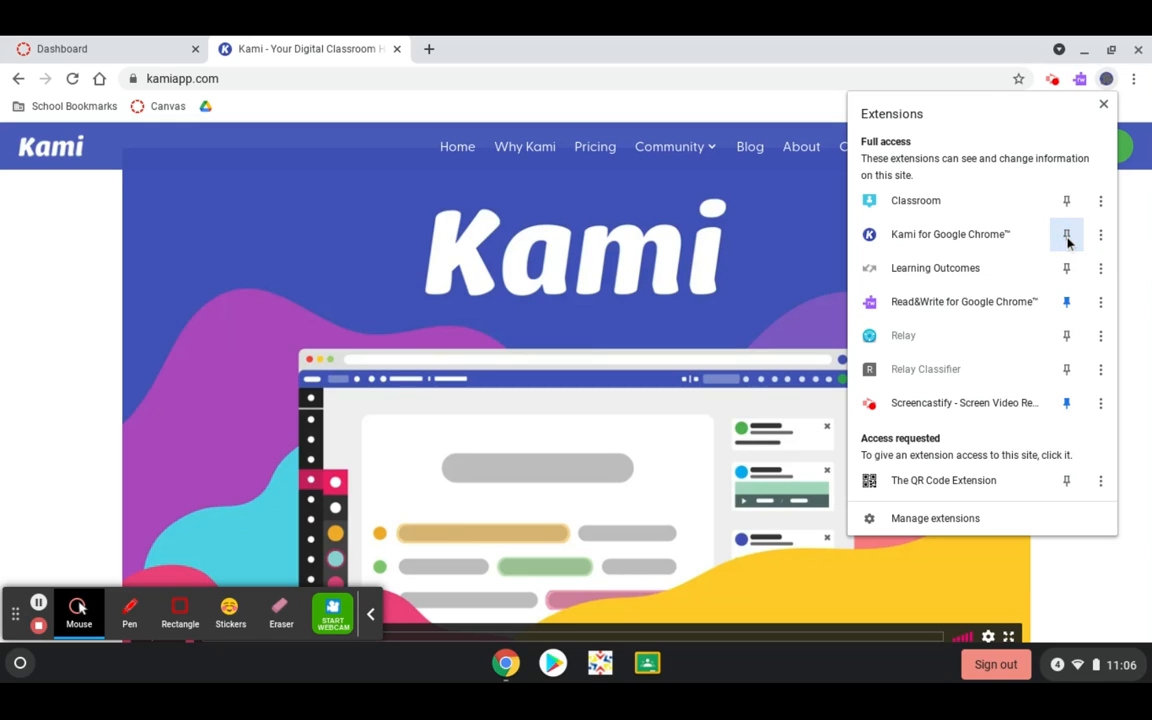
click(1105, 106)
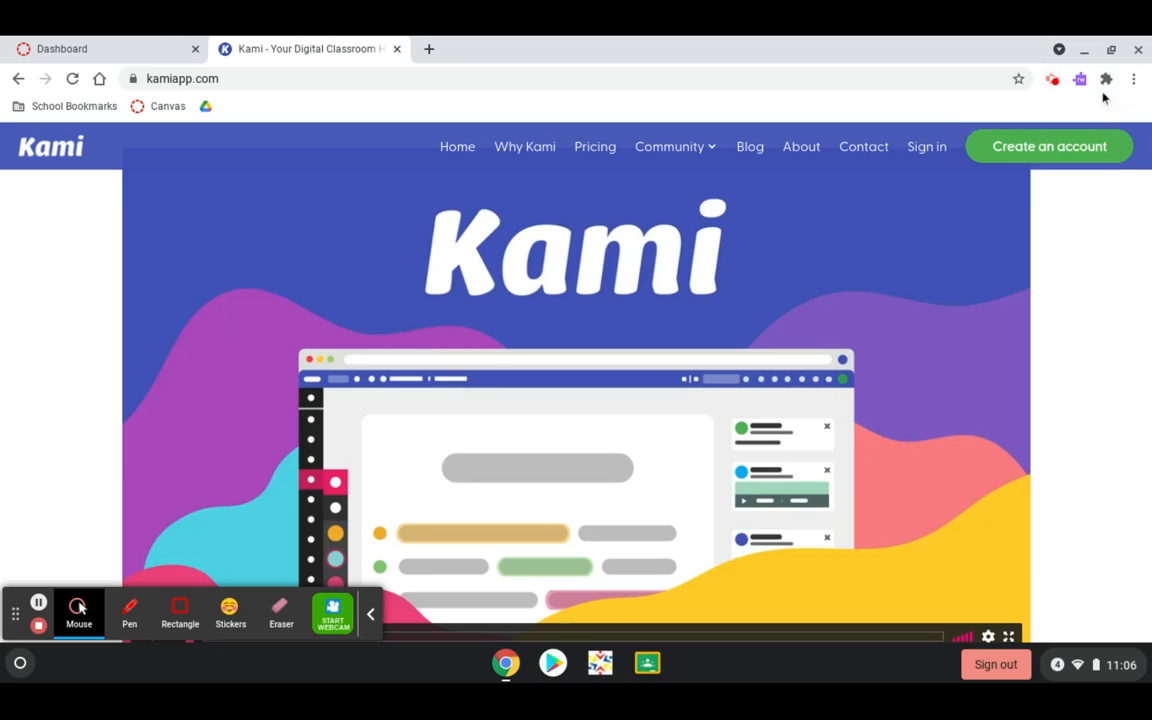
Step: Pin the Kami for Google Chrome extension to the browser toolbar
click(1107, 80)
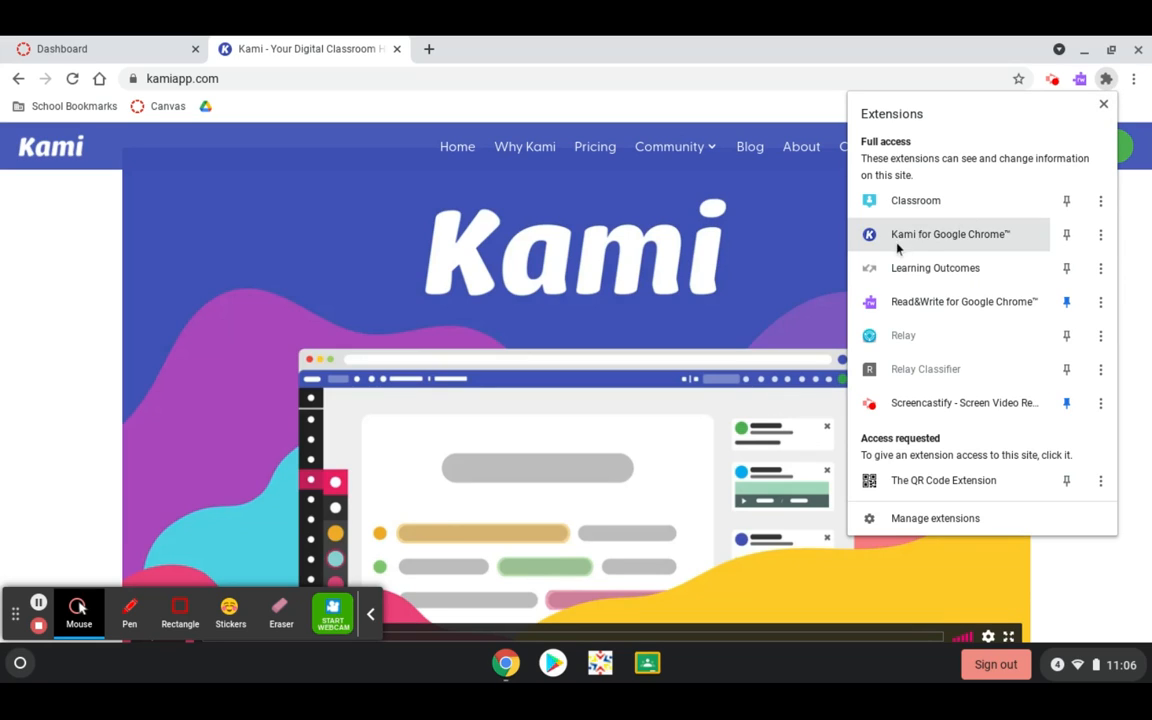
click(1072, 239)
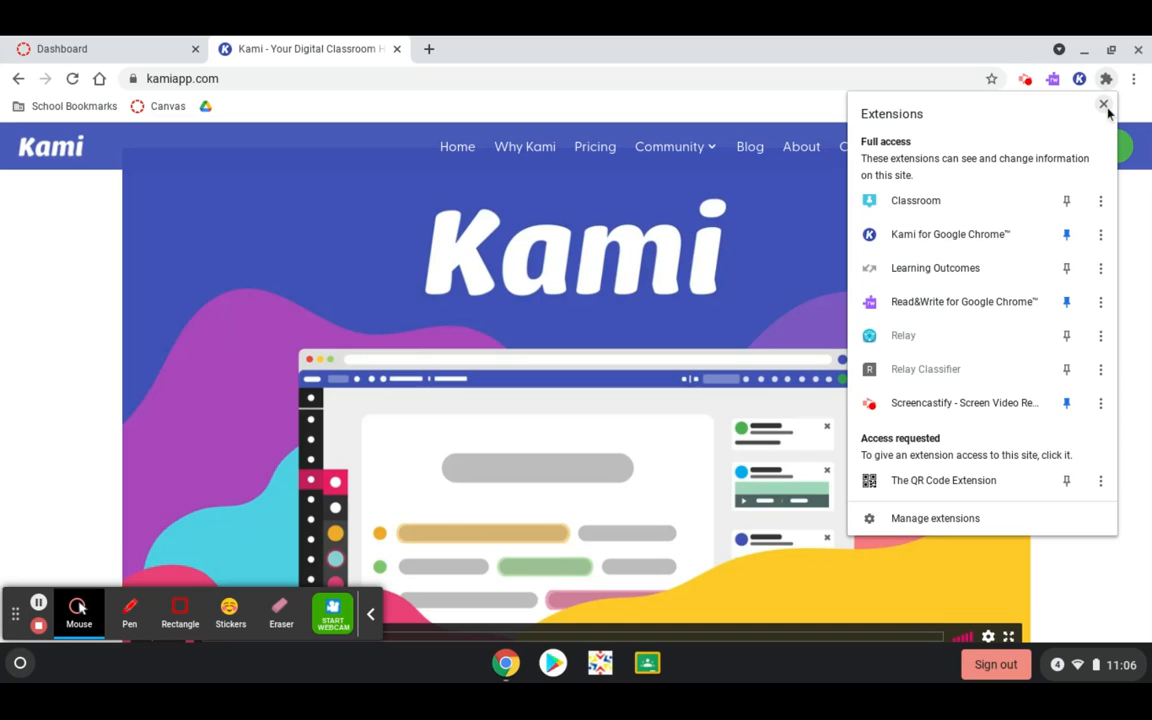
click(1104, 104)
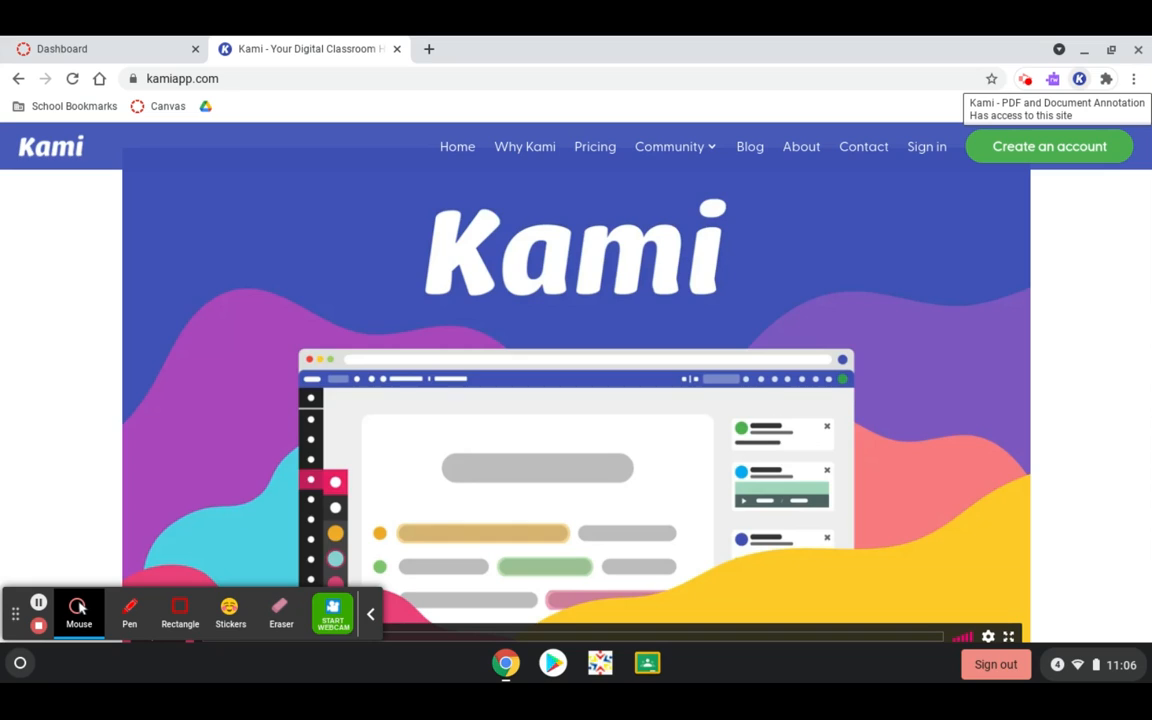
Step: Close the Kami website and open Kami Assignment with Free Version from the modules of the Practice Makes Perfect course
click(396, 49)
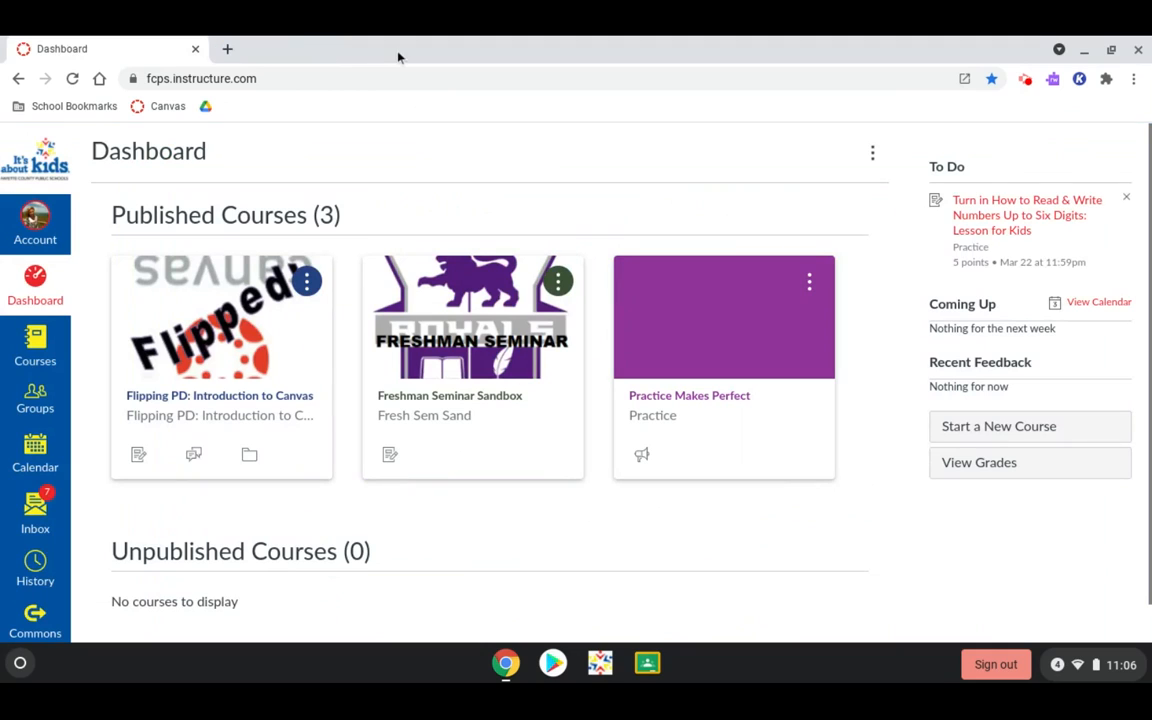
click(694, 401)
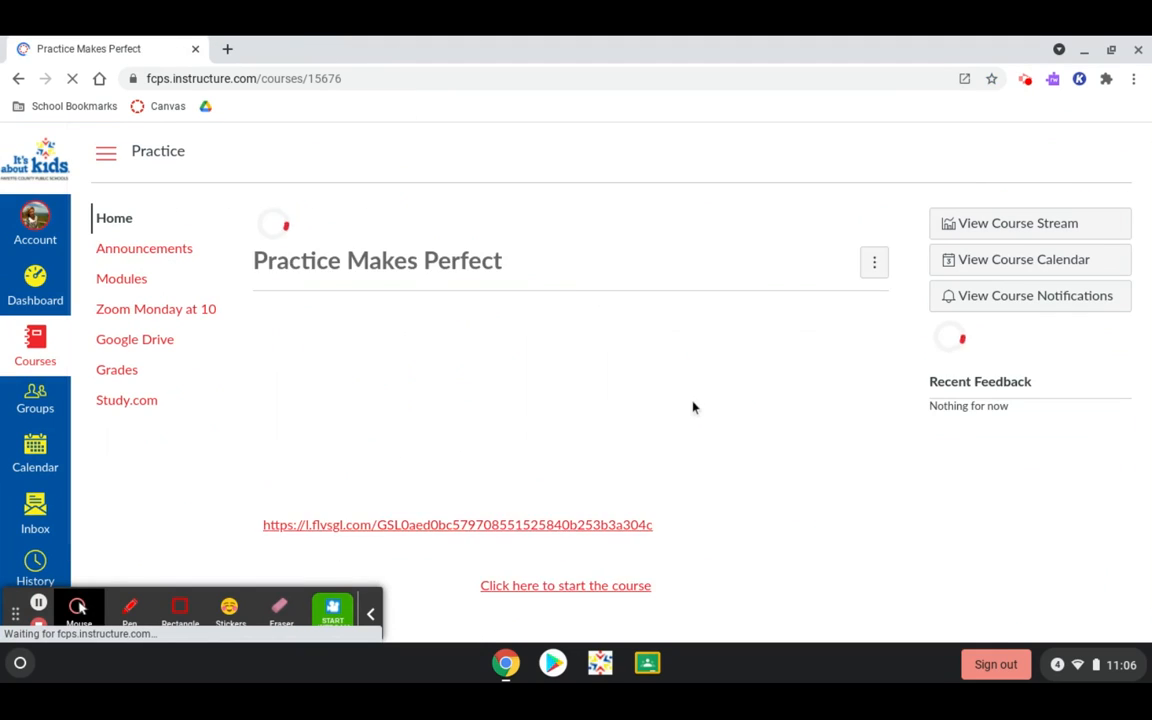
click(120, 280)
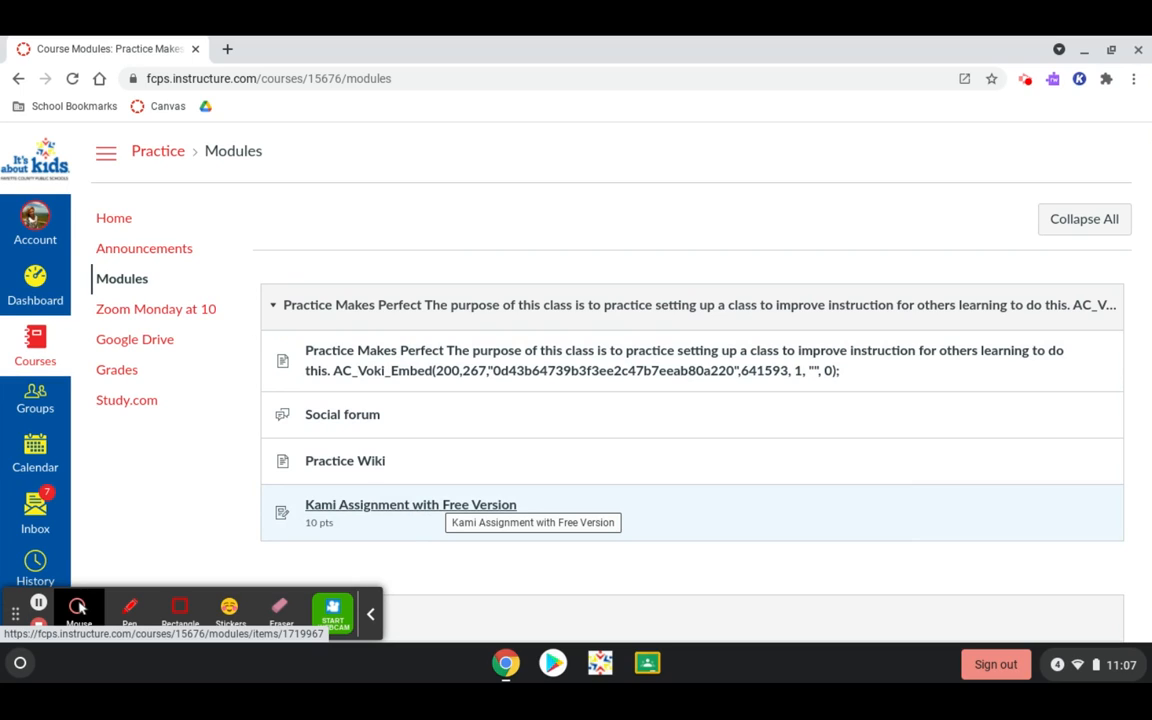
click(414, 510)
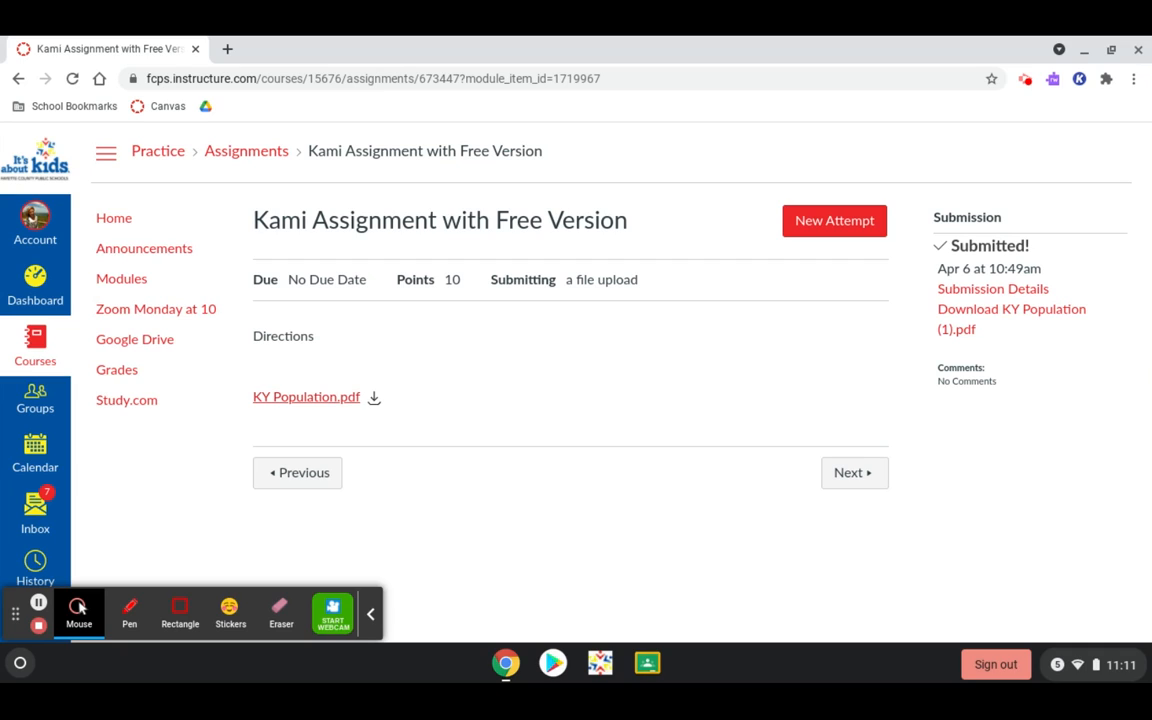
Step: Preview the assignment's KY Population.pdf attachment and download it
click(296, 406)
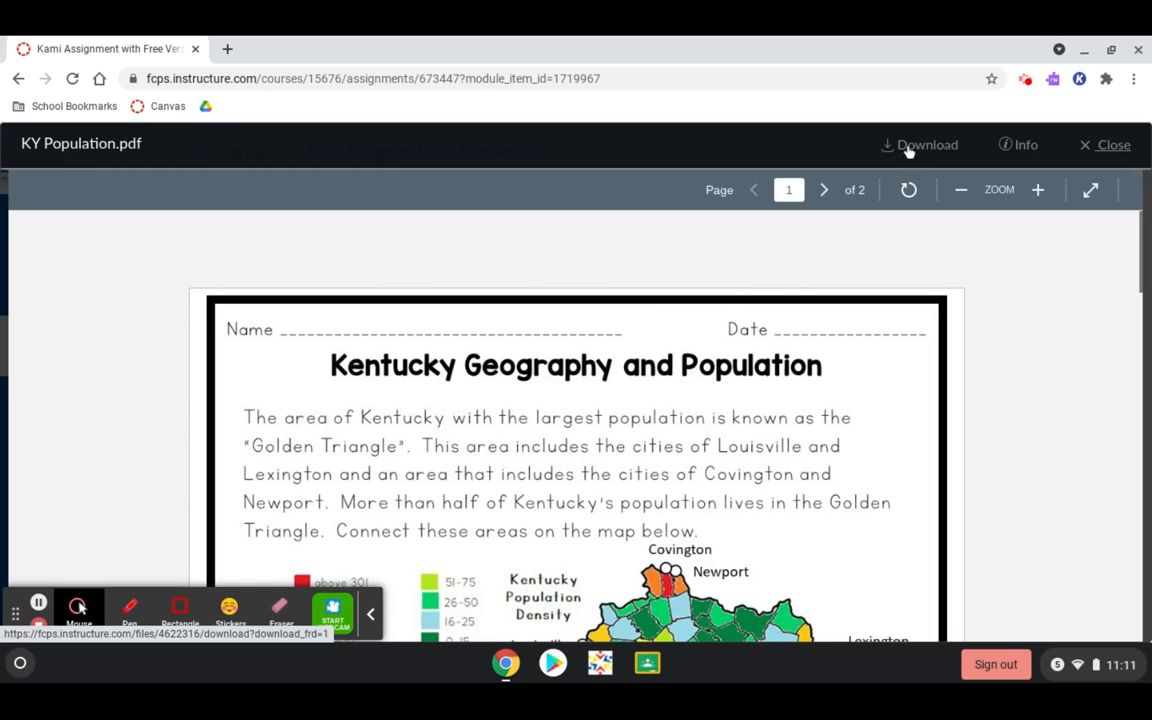
click(1113, 146)
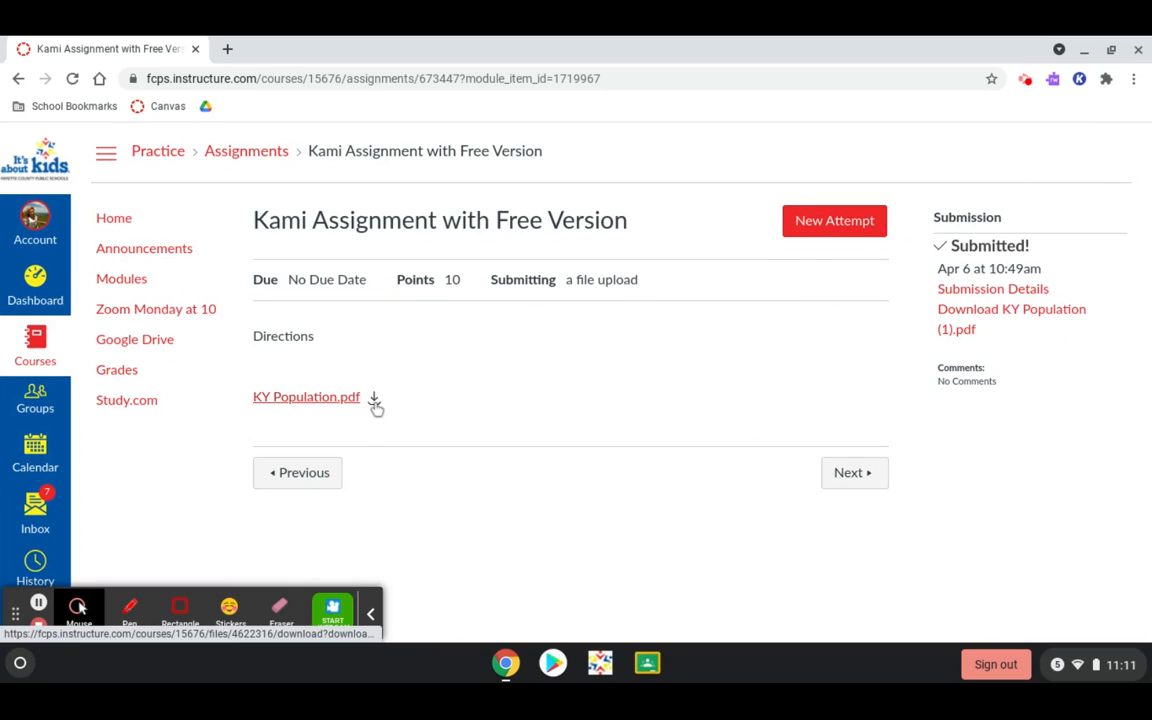
click(374, 400)
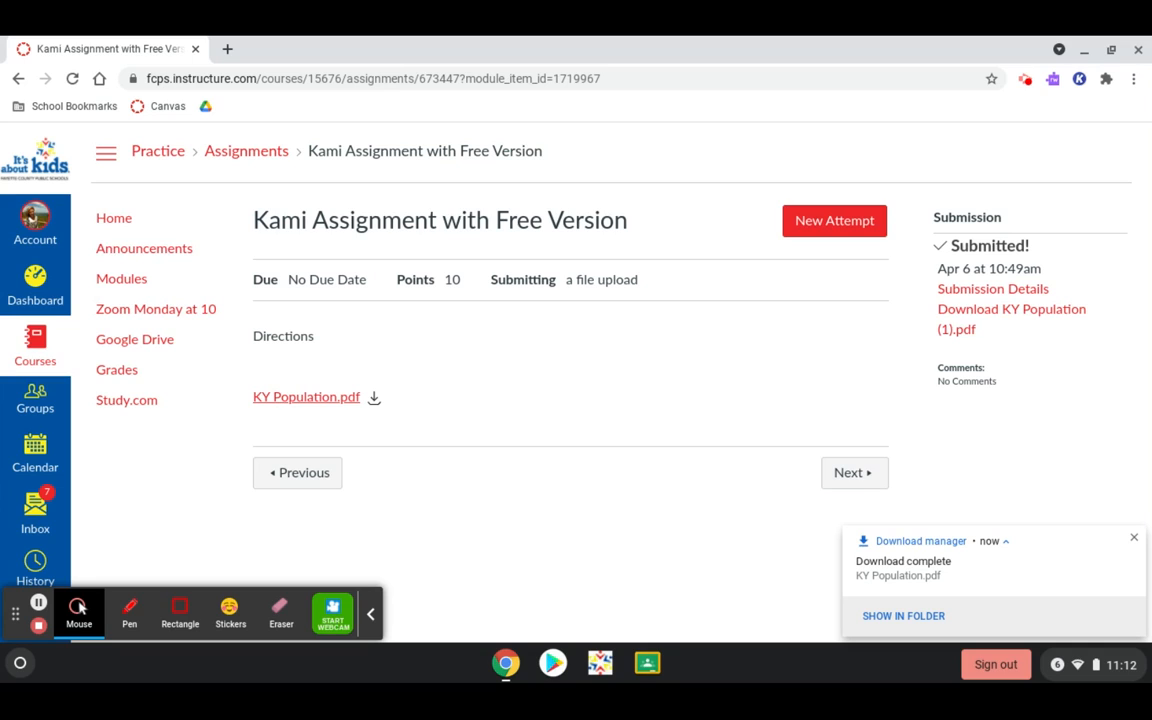
click(1135, 540)
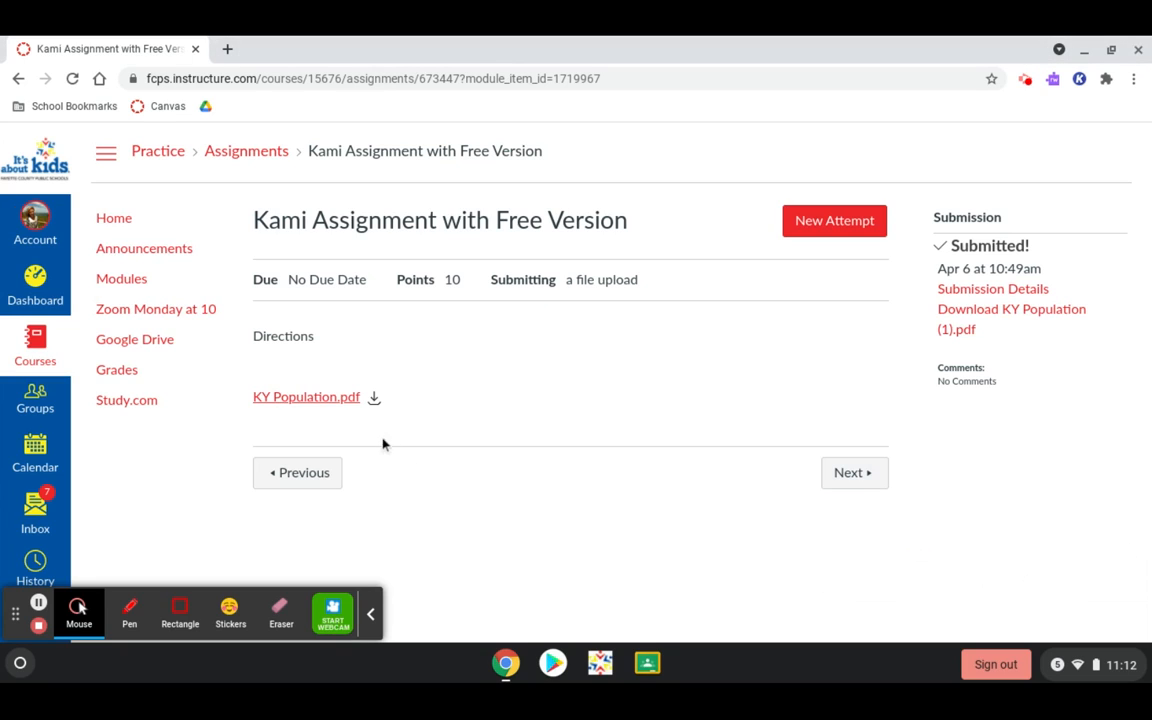
Step: Download KY Population.pdf two more times and dismiss the download notifications
click(374, 400)
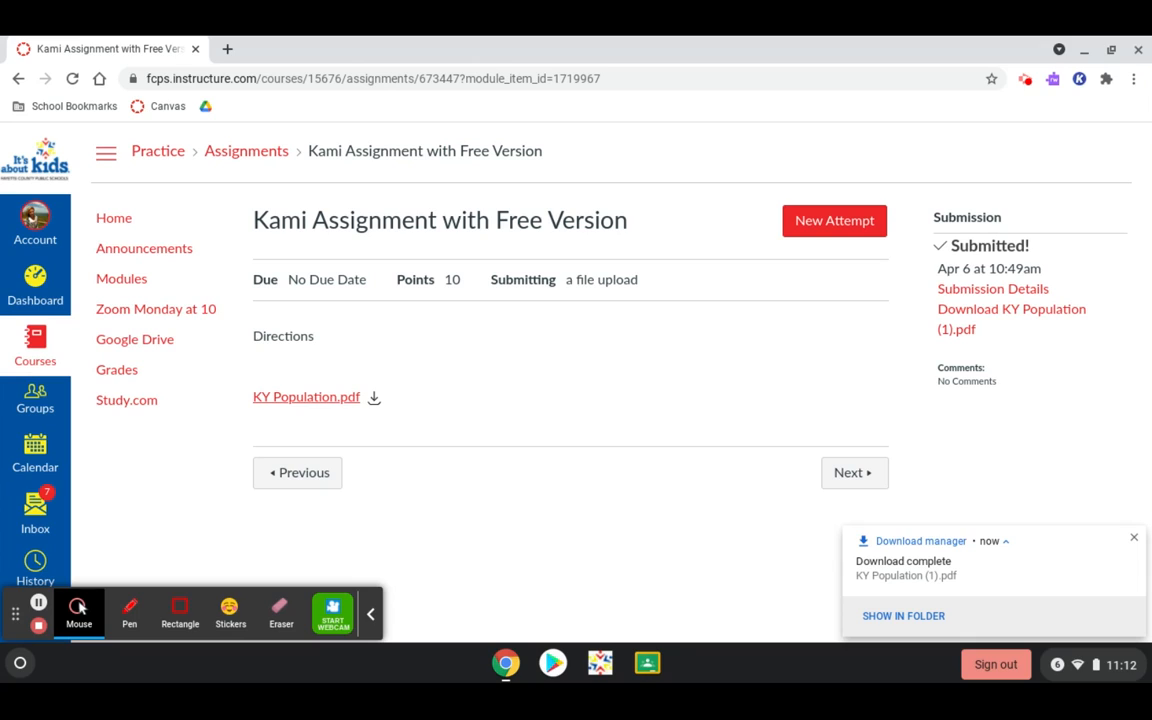
click(1136, 540)
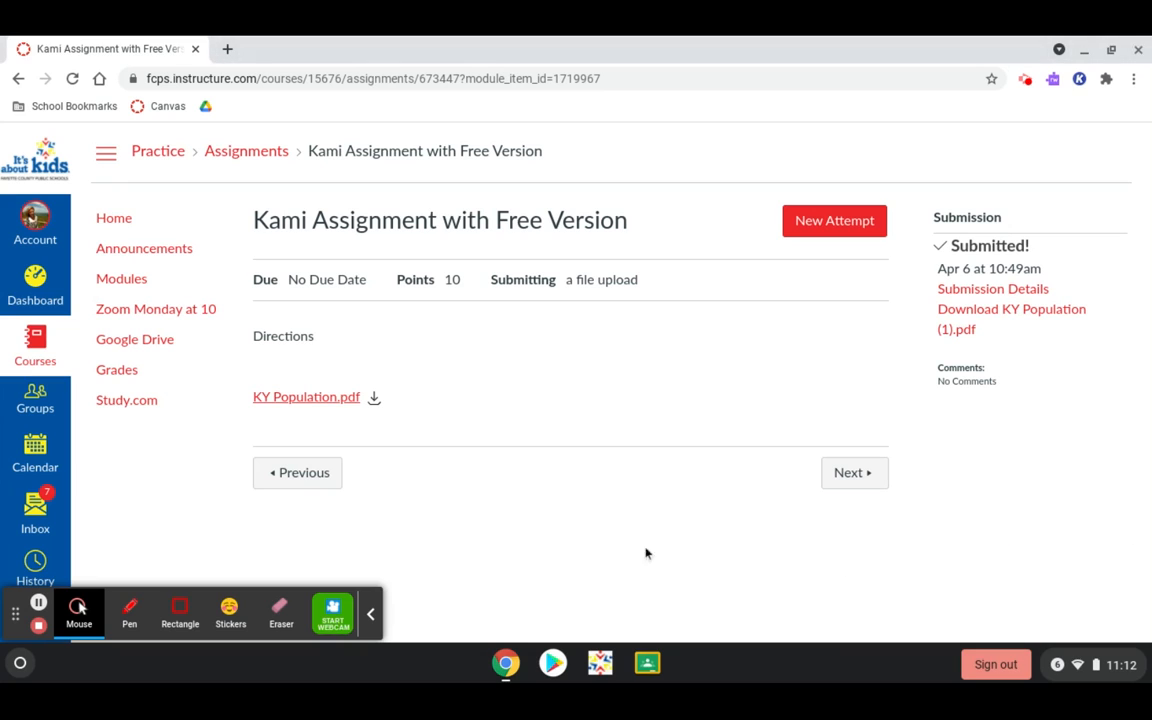
click(375, 398)
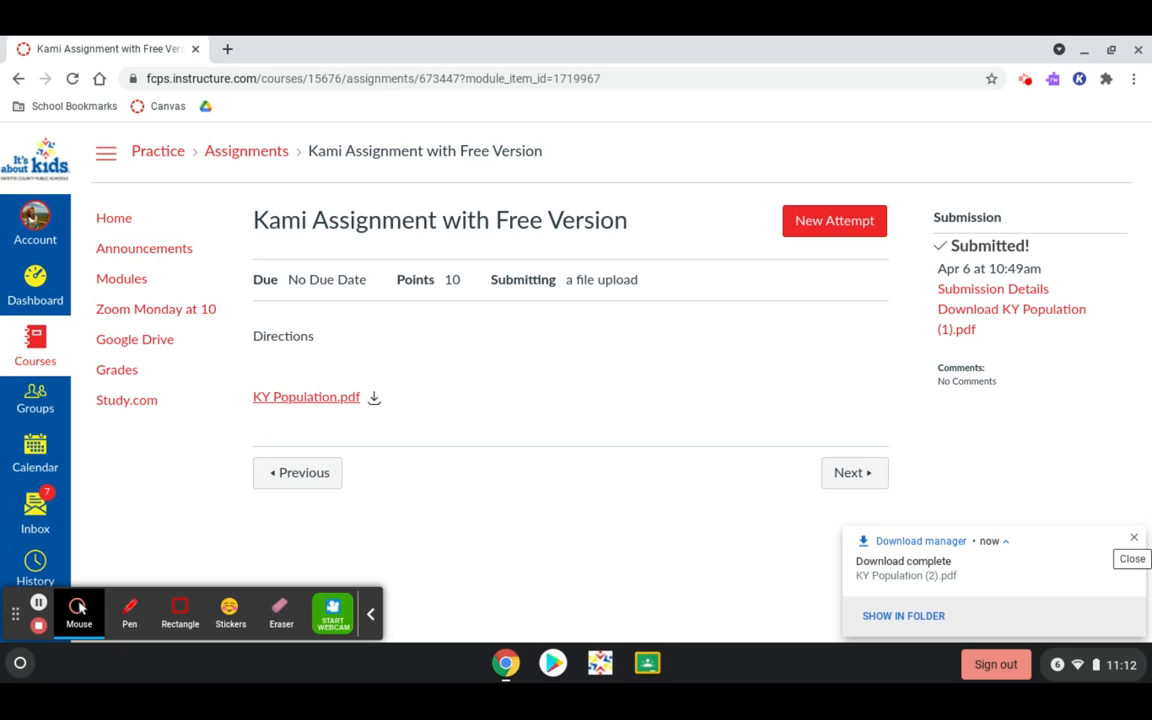
click(1135, 540)
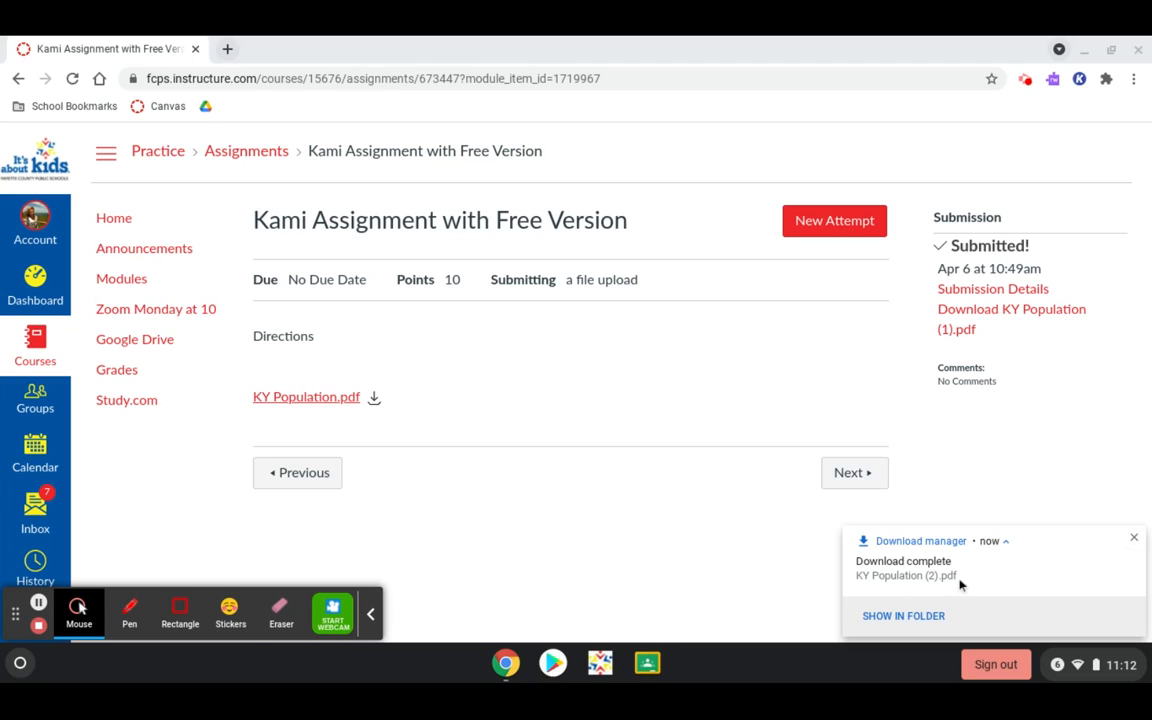
click(1135, 538)
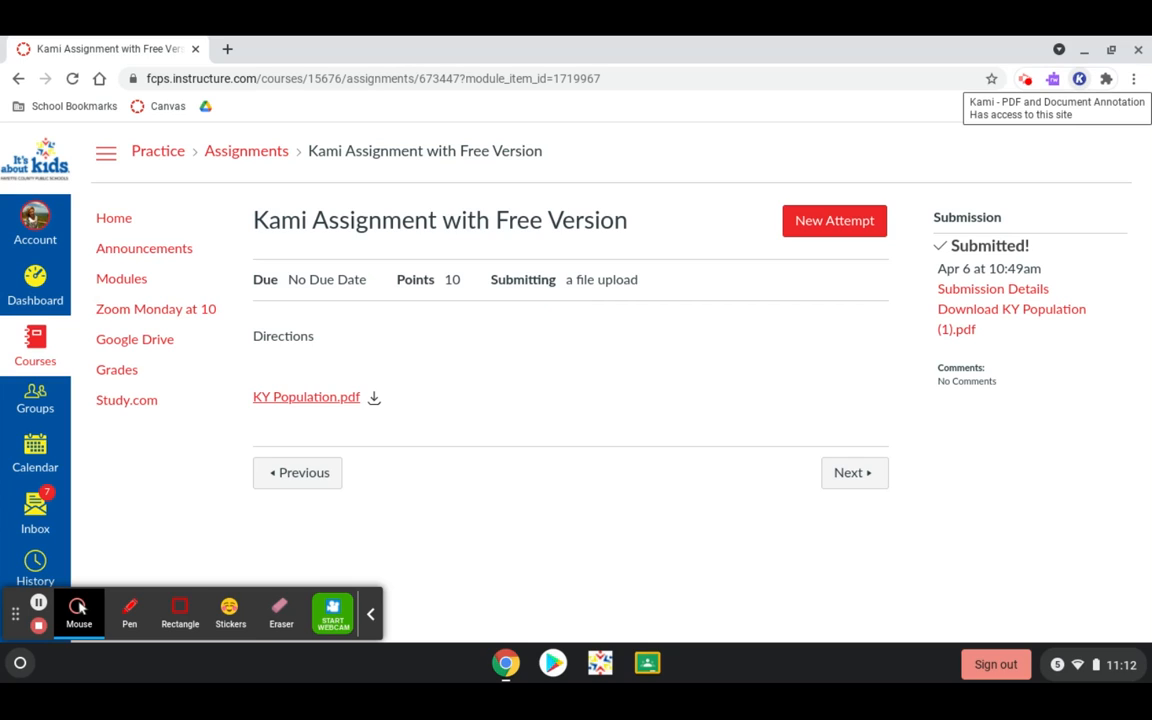
Step: Launch the Kami extension and browse the My Drive files for opening from Google Drive
click(1081, 80)
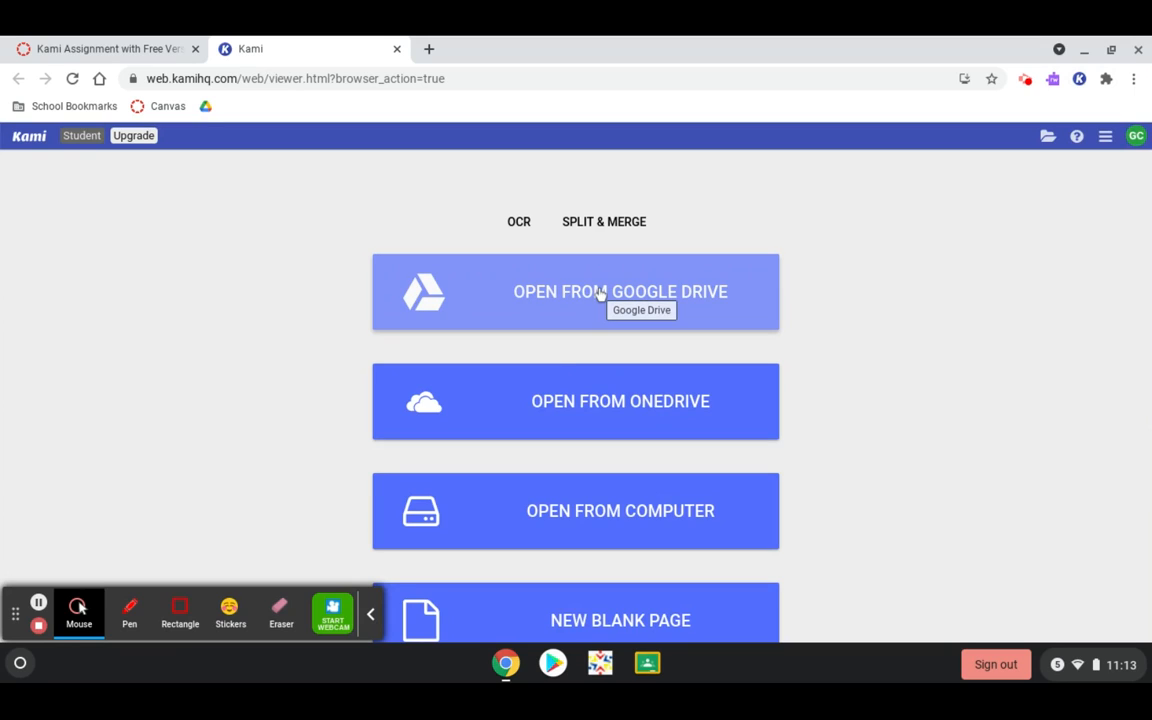
click(600, 292)
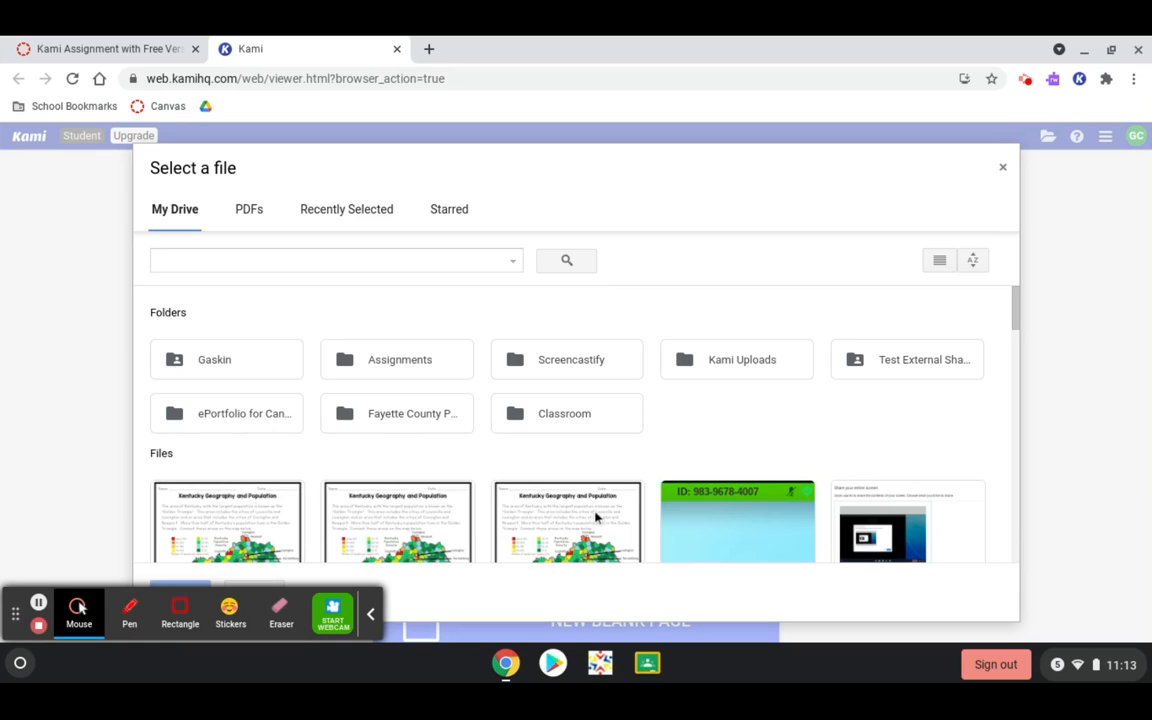
scroll(856, 373, down, 3)
scroll(857, 375, down, 1)
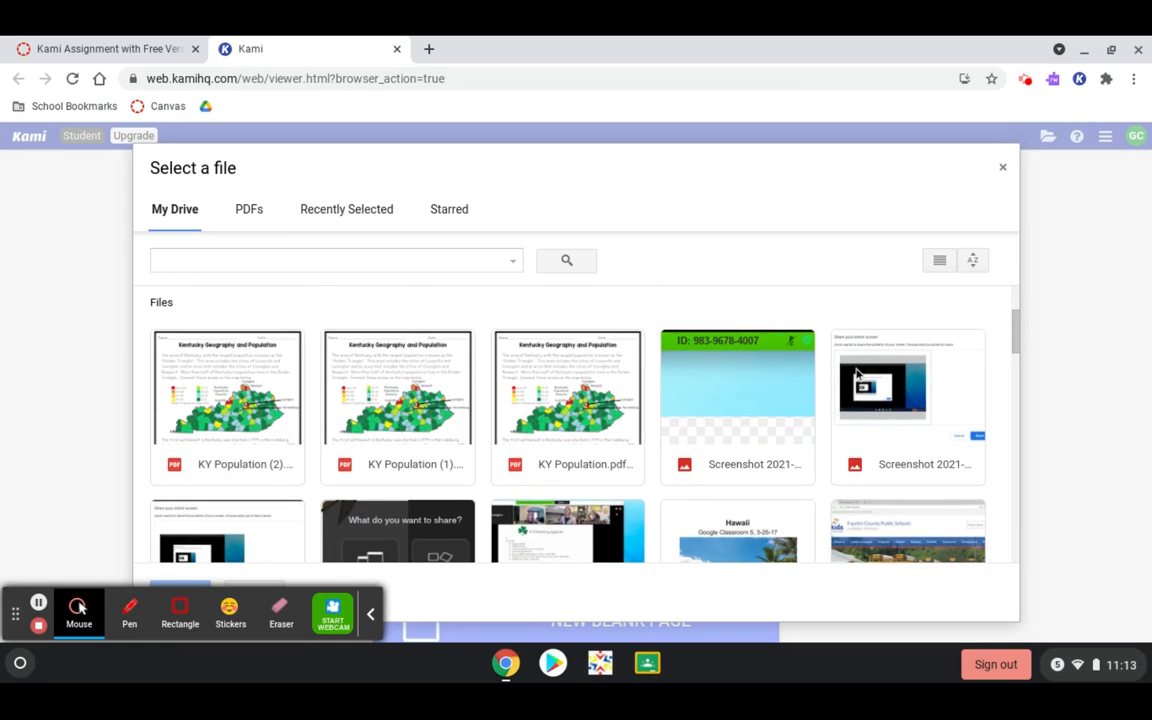
scroll(857, 375, up, 1)
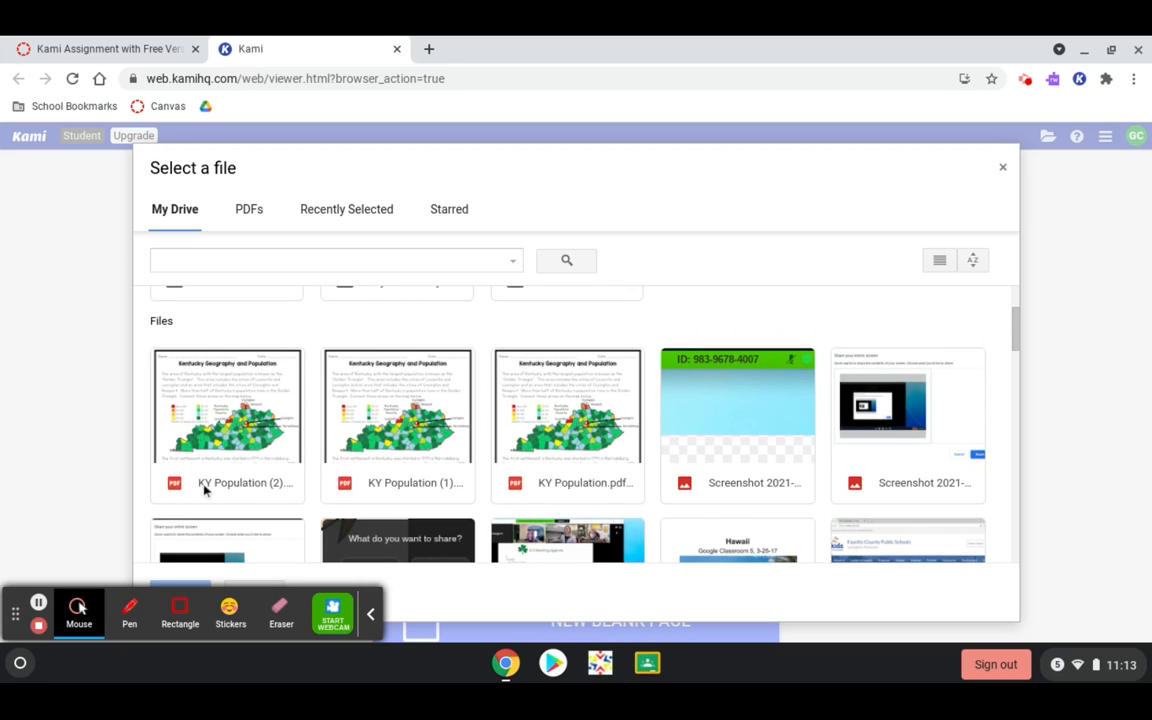
scroll(594, 470, up, 1)
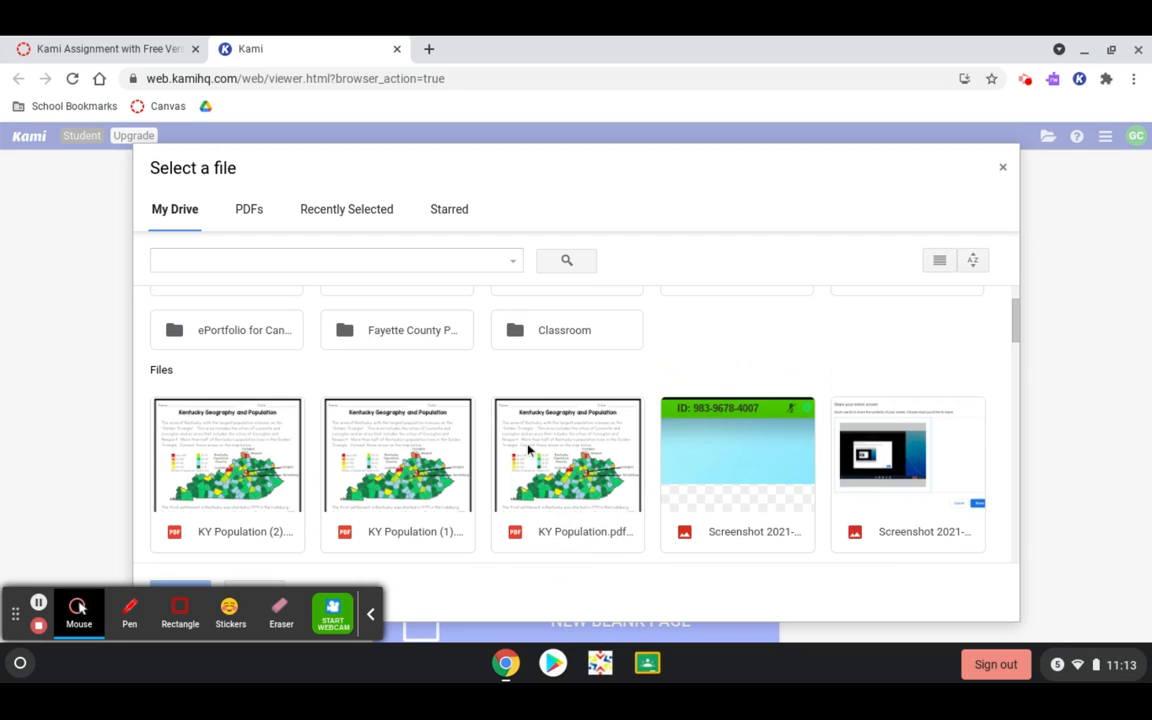
scroll(528, 450, down, 1)
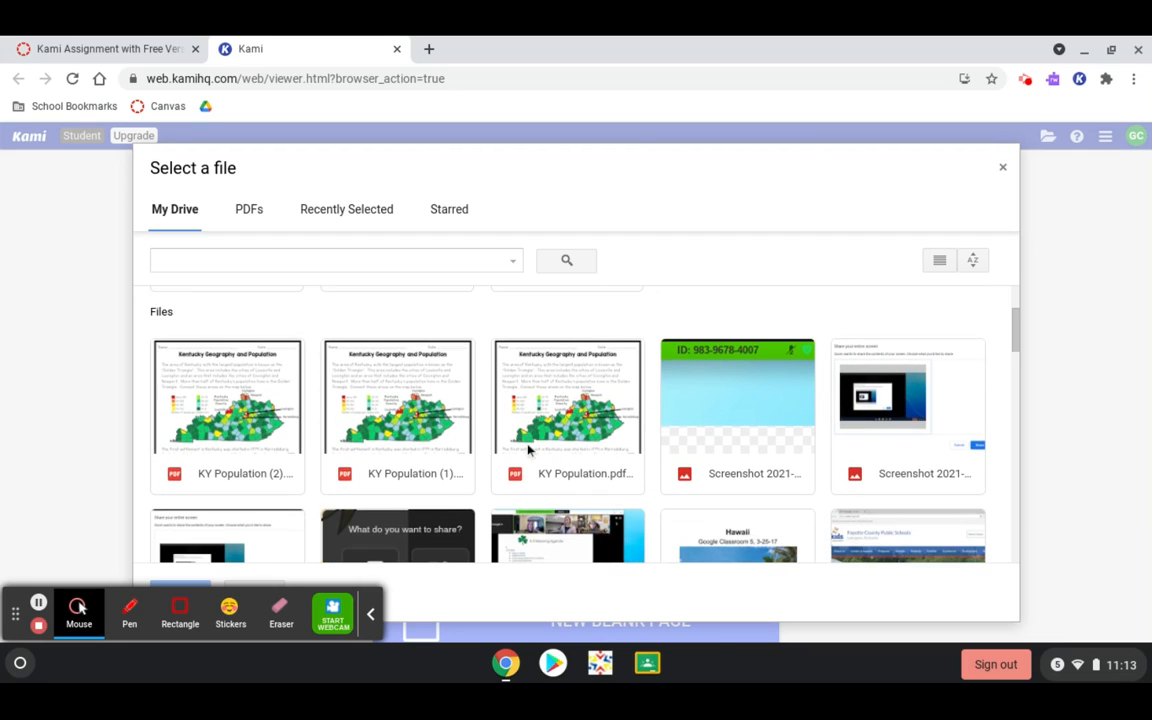
Step: Switch the Google Drive file picker to list view and find the KY Population PDFs
click(940, 264)
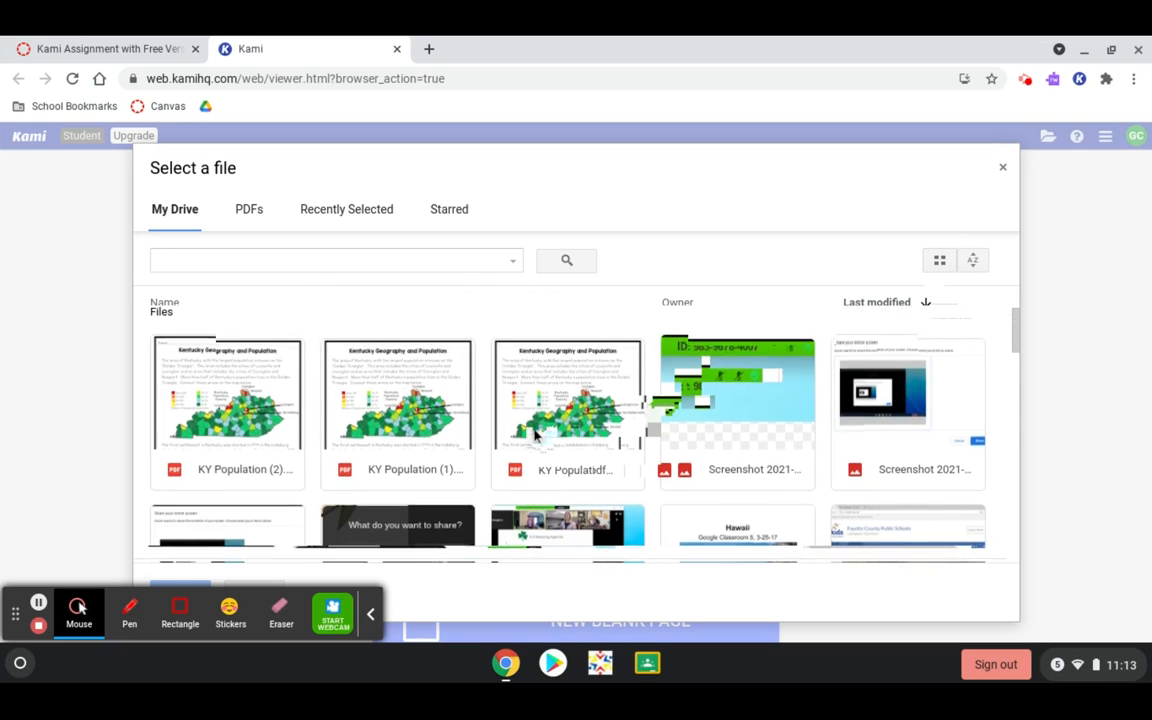
scroll(535, 437, down, 3)
scroll(535, 437, down, 1)
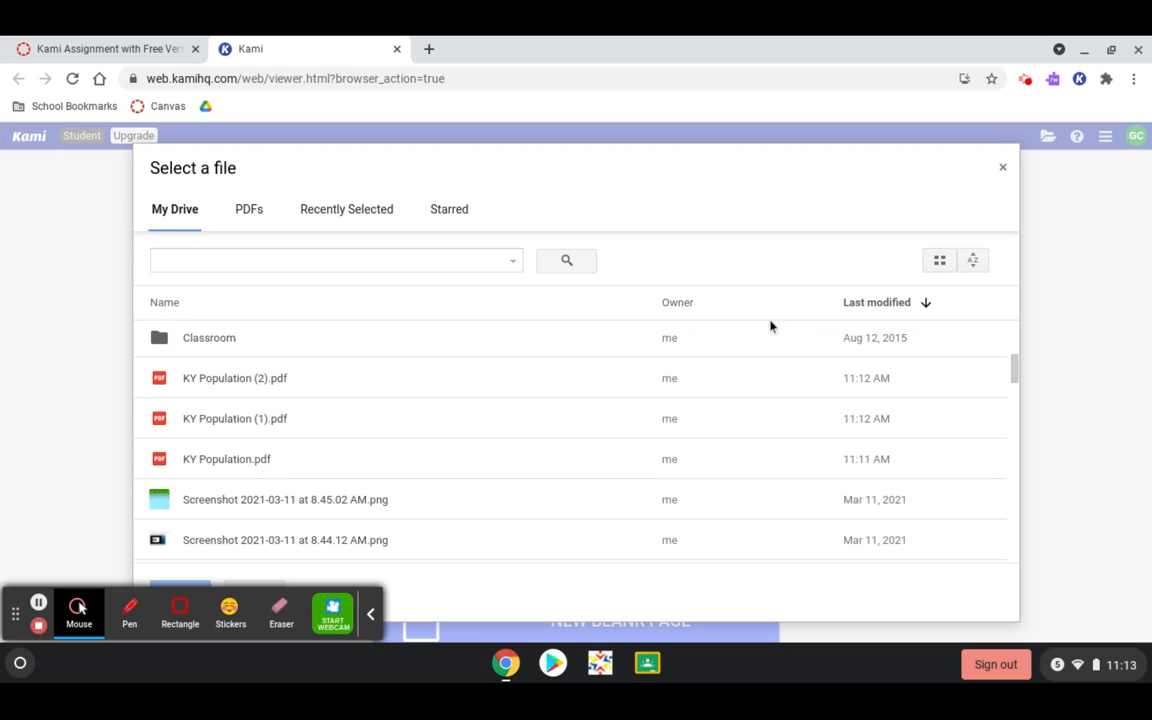
Step: Open KY Population.pdf from Google Drive in Kami, allow the transfer, and decline text recognition
click(232, 466)
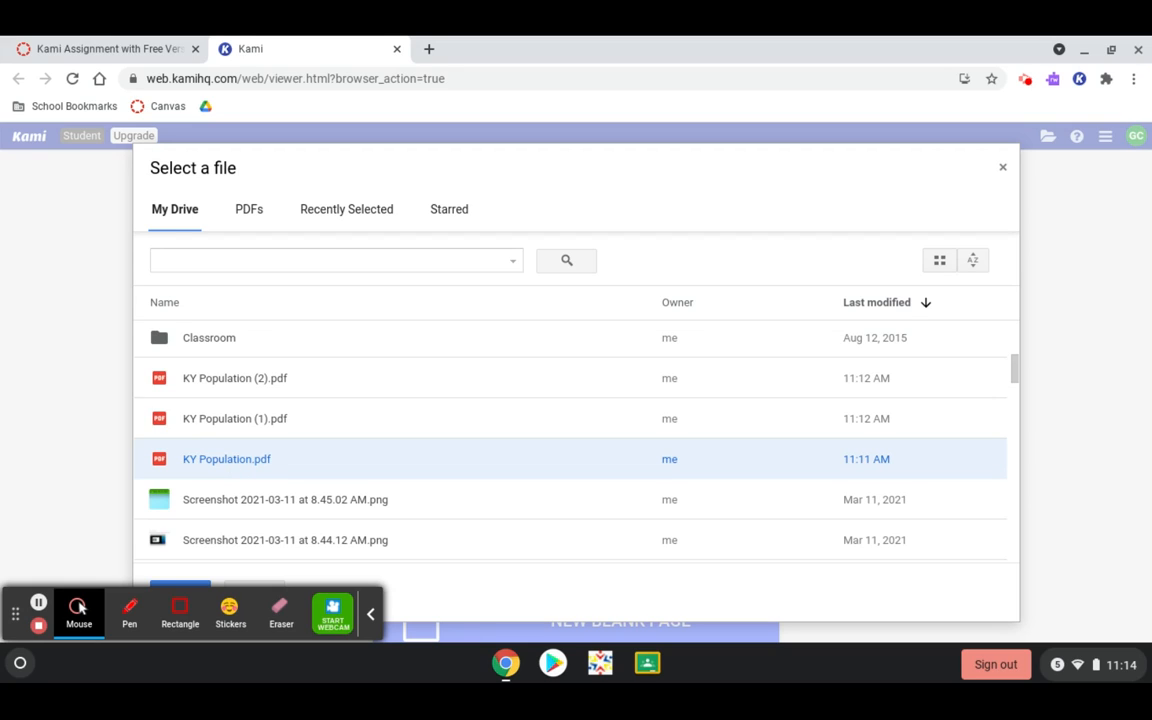
click(370, 614)
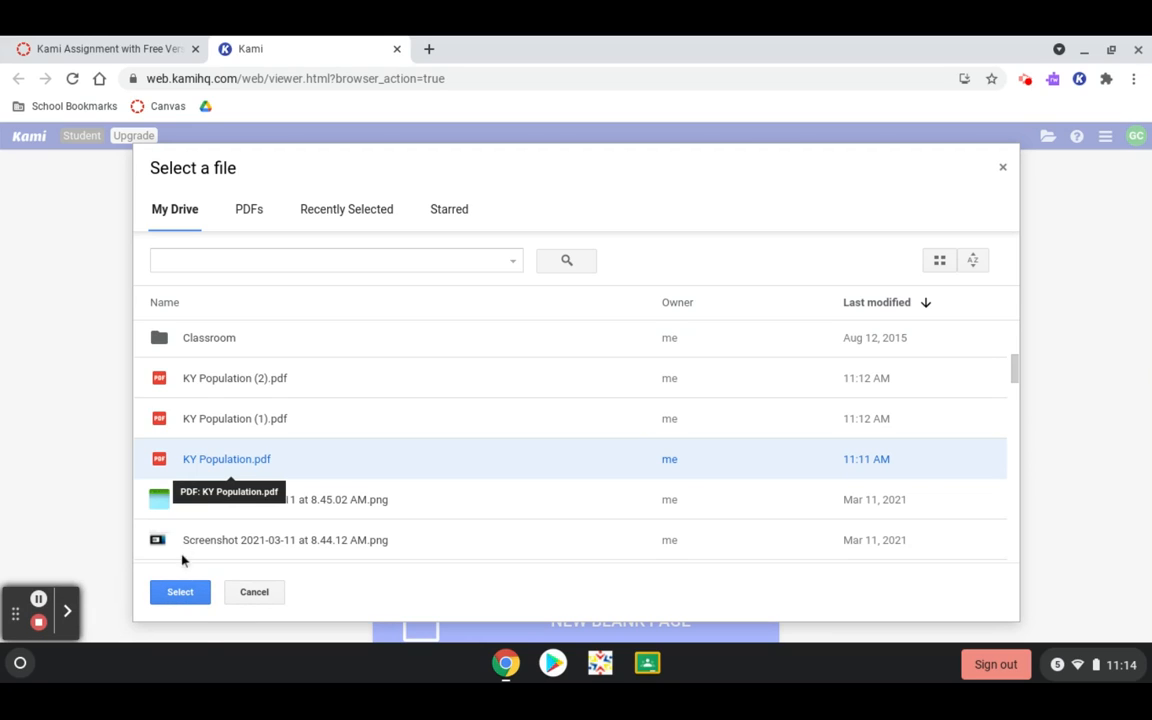
click(178, 596)
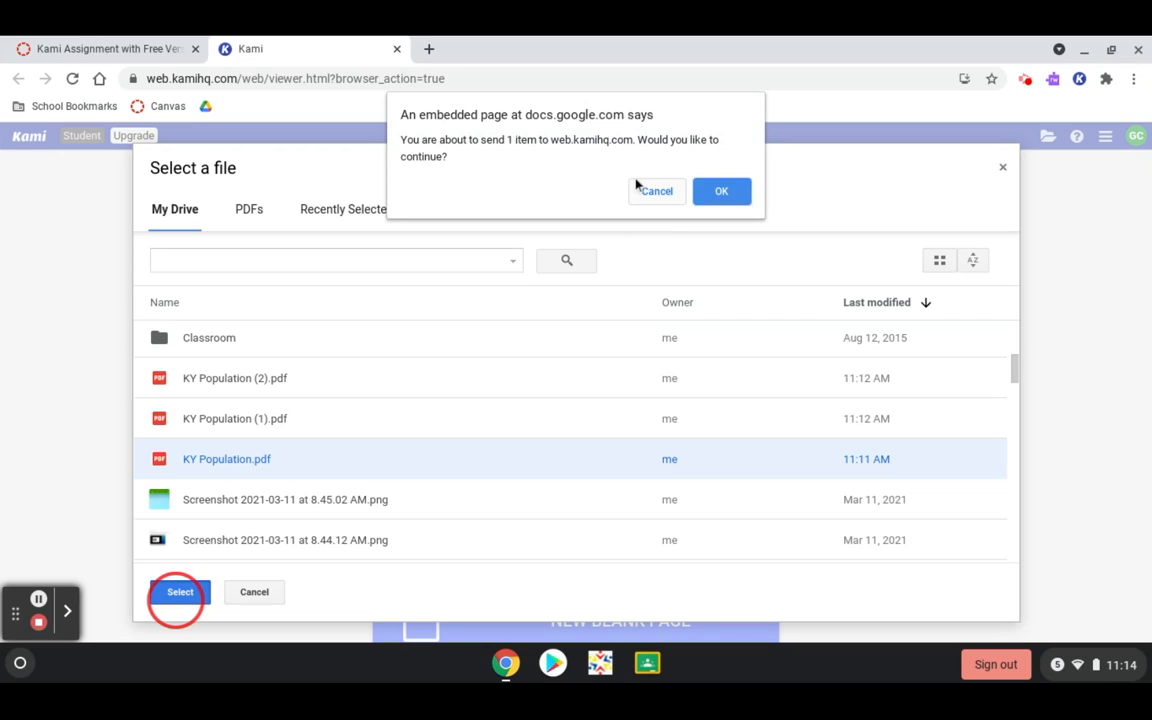
click(721, 191)
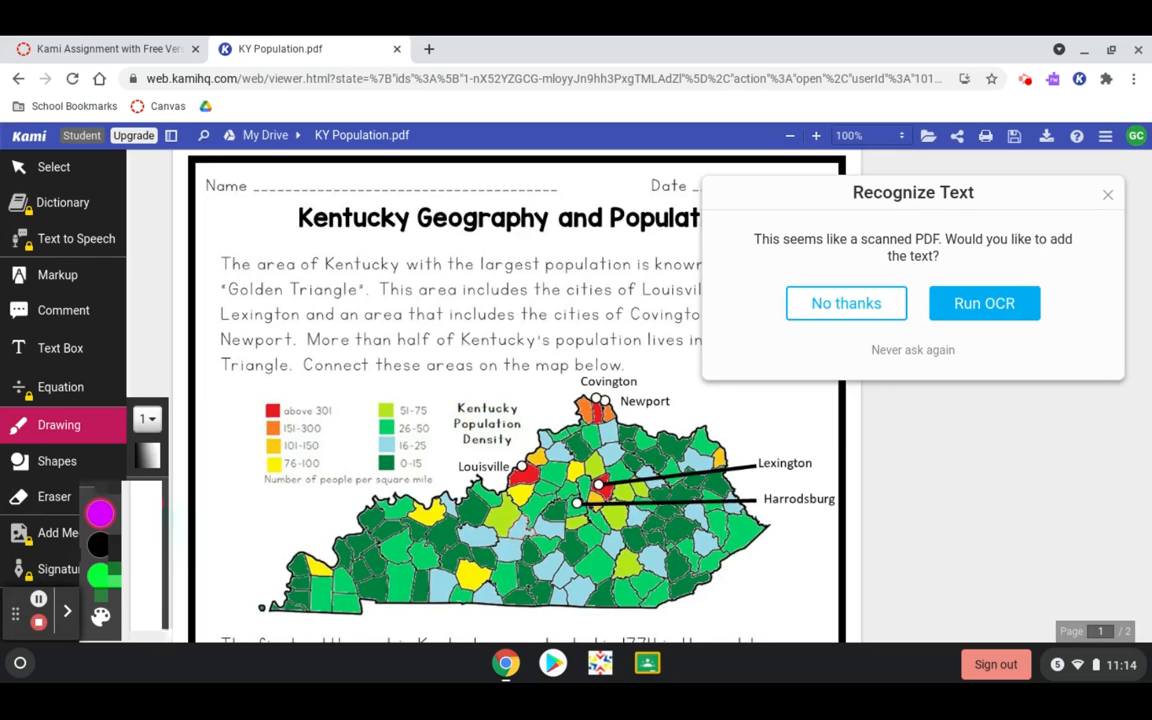
click(840, 303)
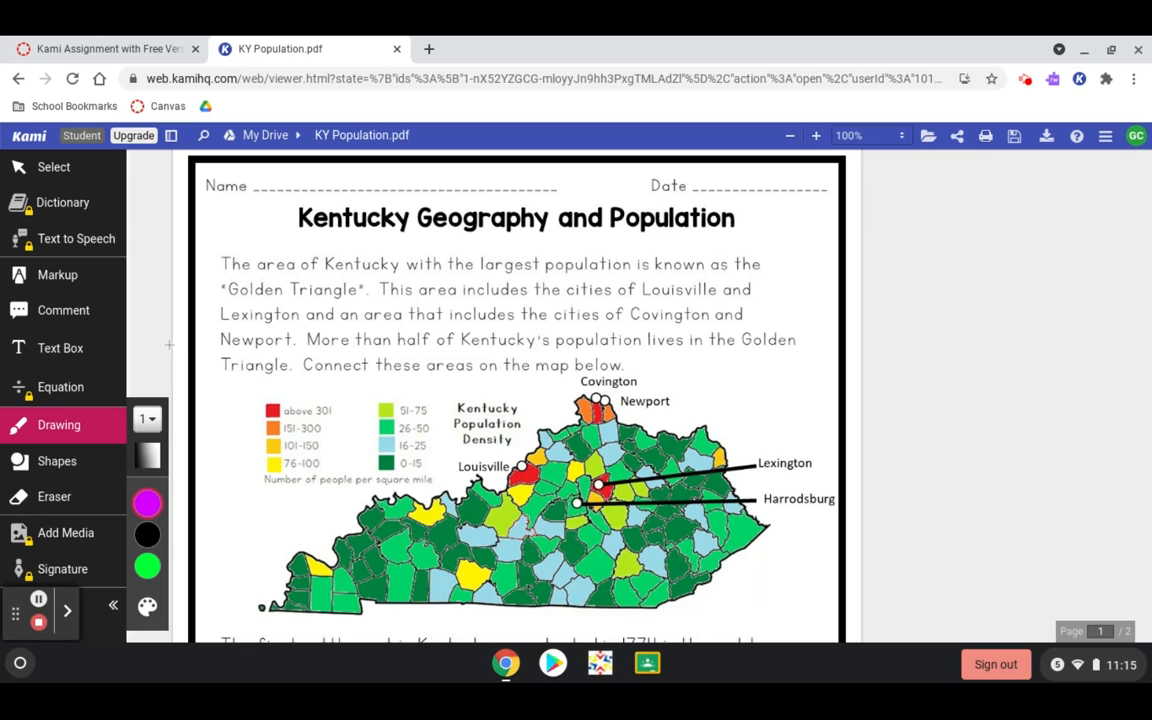
Step: Set the Drawing tool's colour to cyan for marking the Kentucky population map
scroll(169, 345, down, 1)
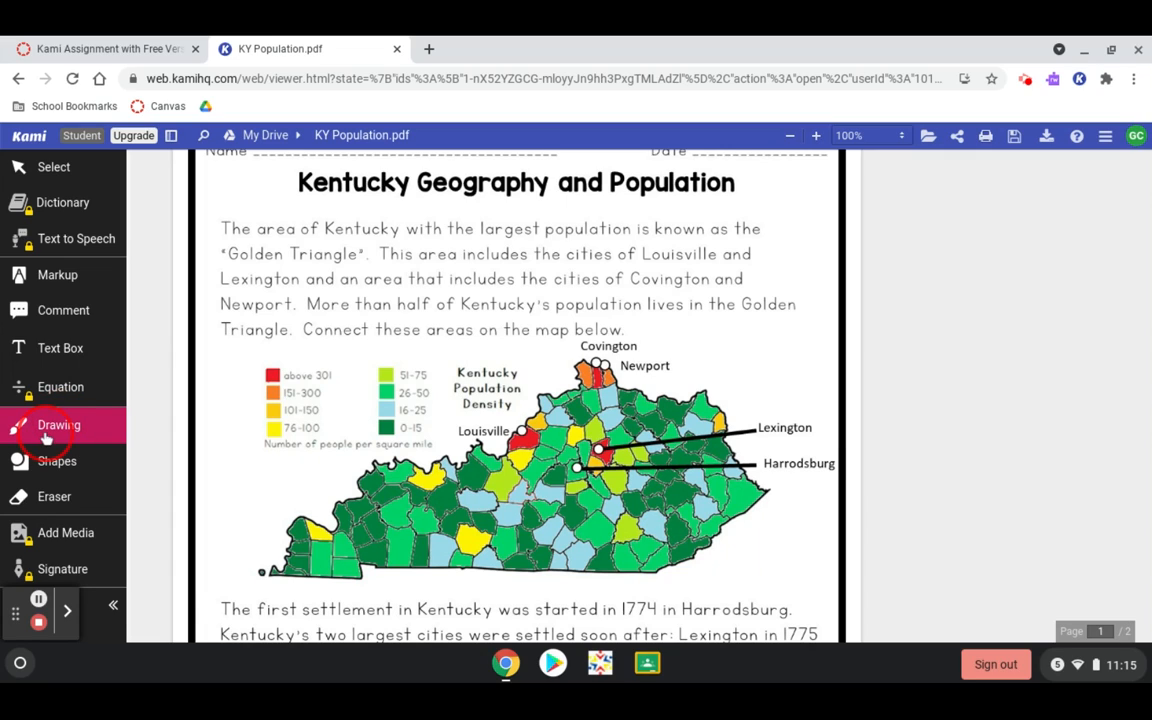
mouse_move(140, 470)
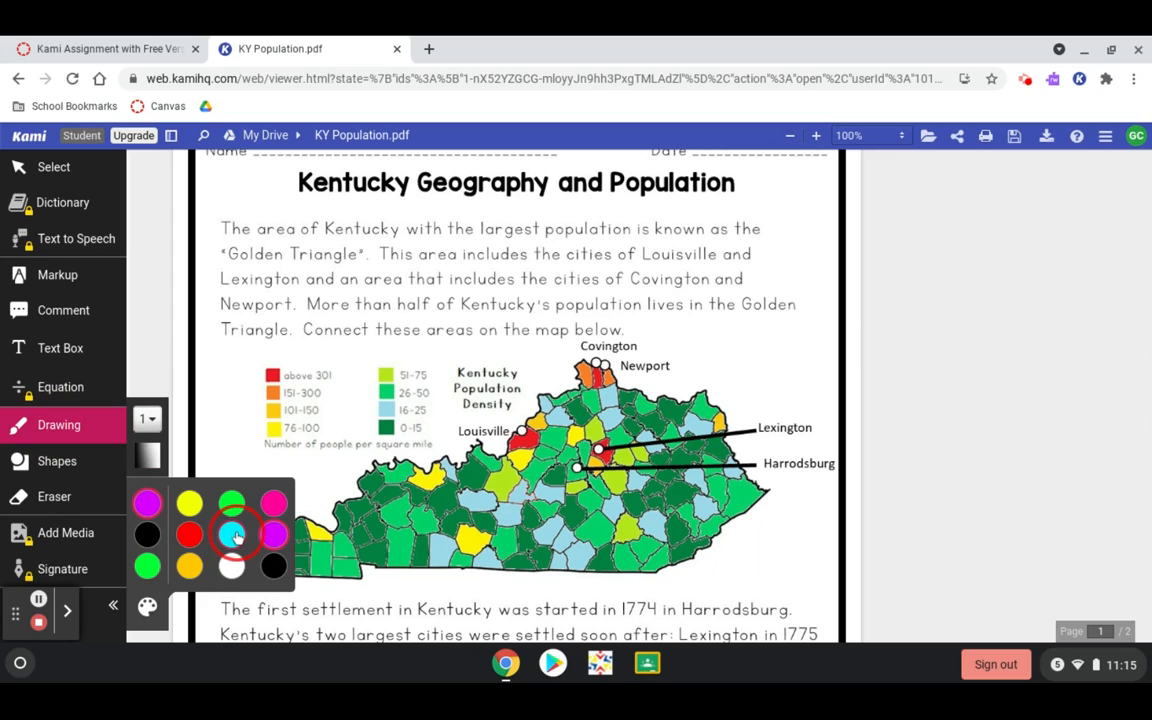
click(233, 535)
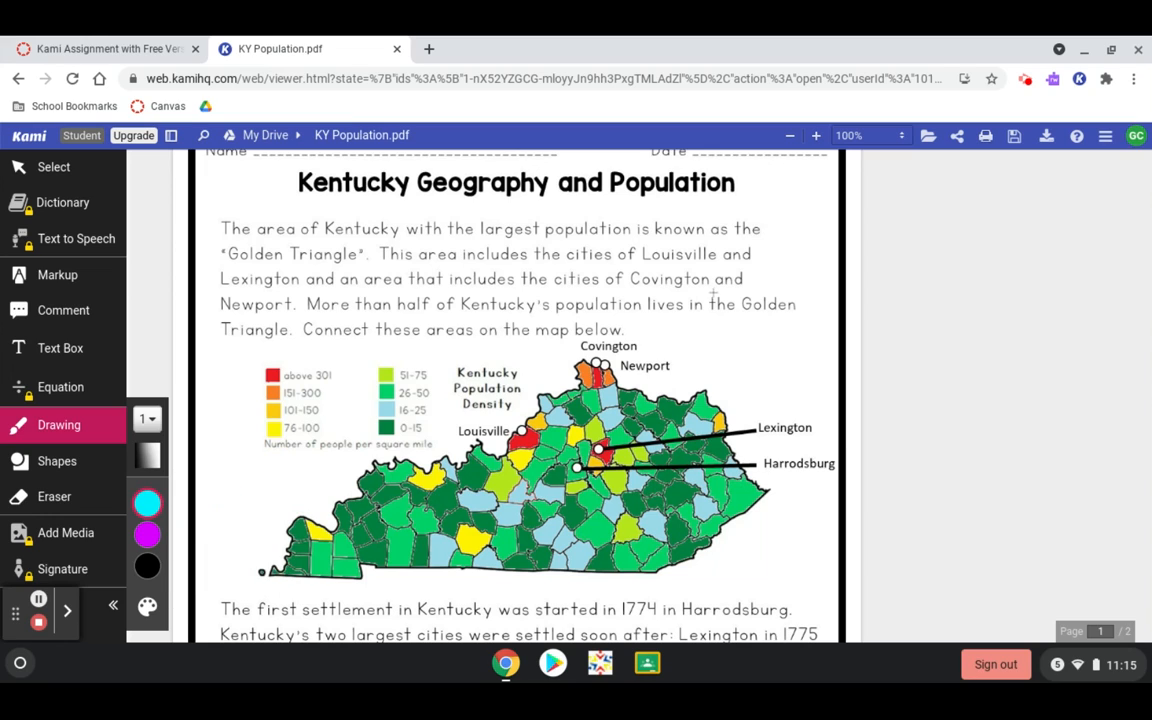
Step: Draw two freehand cyan loops over the introductory Golden Triangle paragraph, one near its right end and one across its middle
mouse_move(702, 285)
mouse_down()
mouse_move(689, 298)
mouse_move(702, 337)
mouse_move(751, 337)
mouse_move(793, 297)
mouse_move(748, 258)
mouse_move(693, 284)
mouse_up()
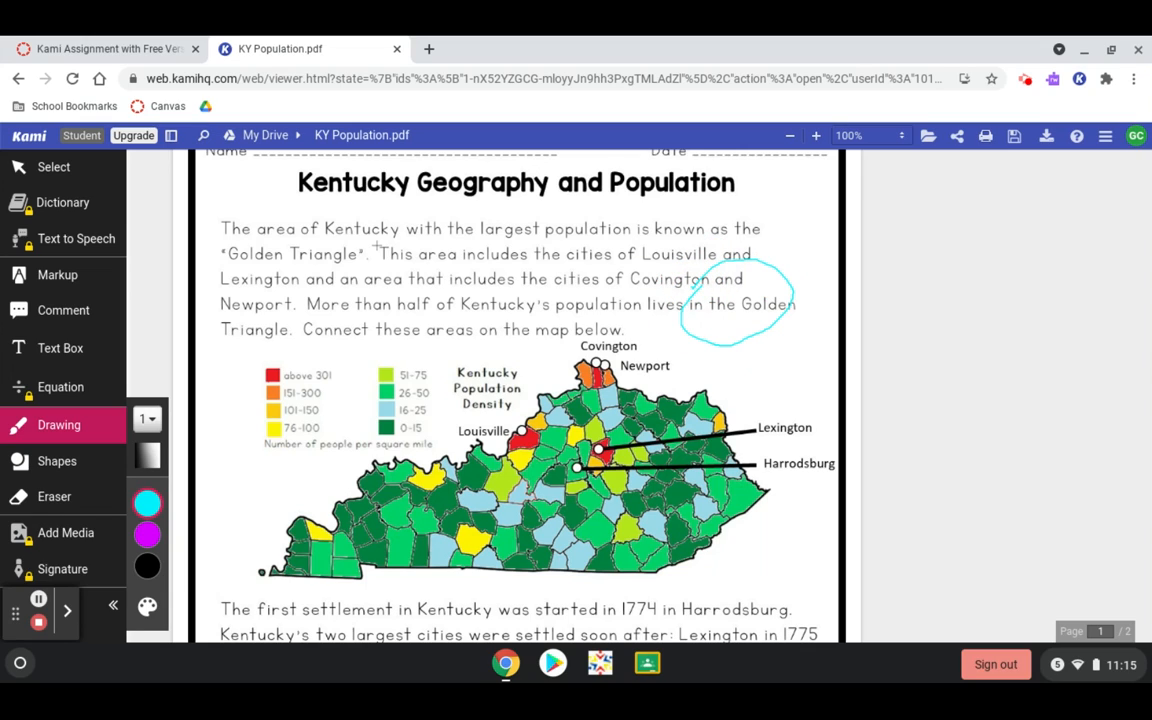
mouse_move(378, 247)
mouse_down()
mouse_move(408, 303)
mouse_move(545, 285)
mouse_move(590, 255)
mouse_move(480, 232)
mouse_move(378, 251)
mouse_up()
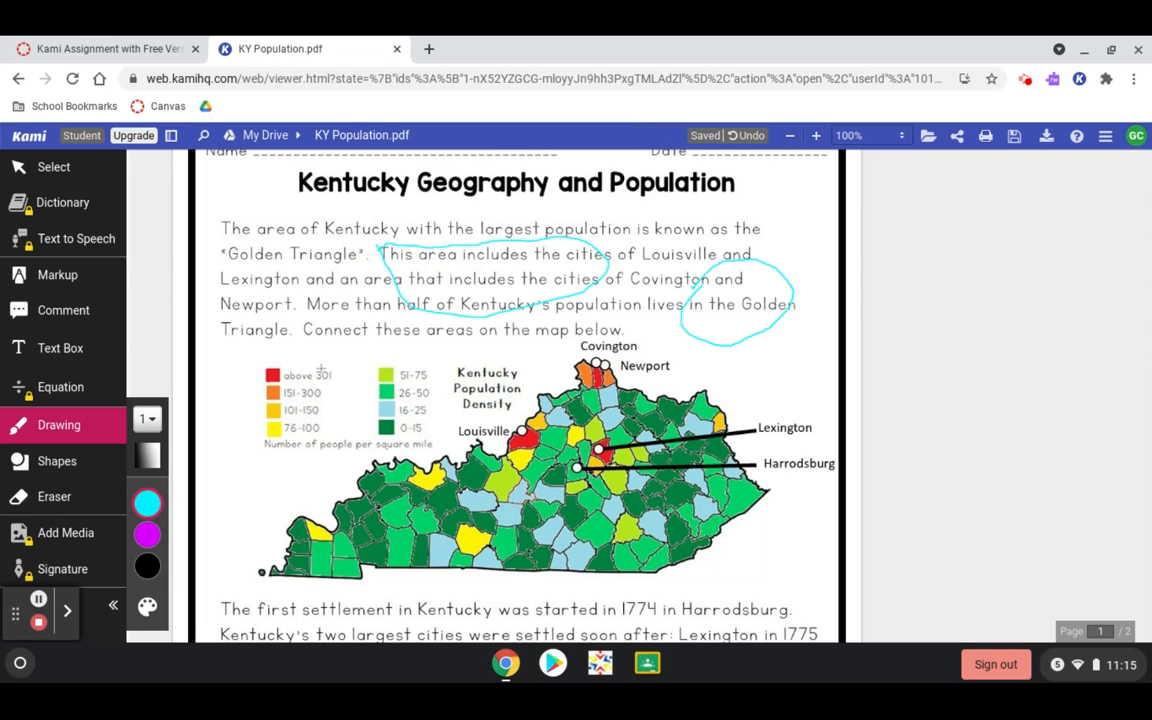
Step: Handwrite "Hello" in cyan after the physical features question, just above the first answer line
scroll(321, 320, down, 2)
scroll(321, 366, down, 10)
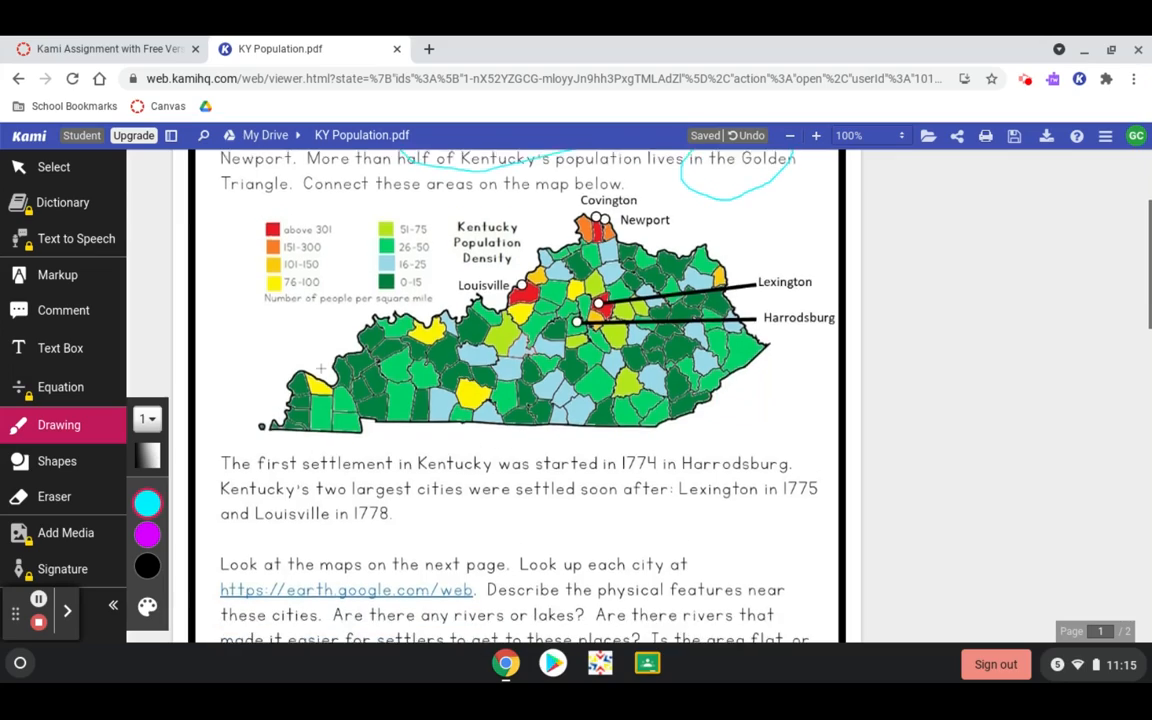
scroll(321, 368, up, 8)
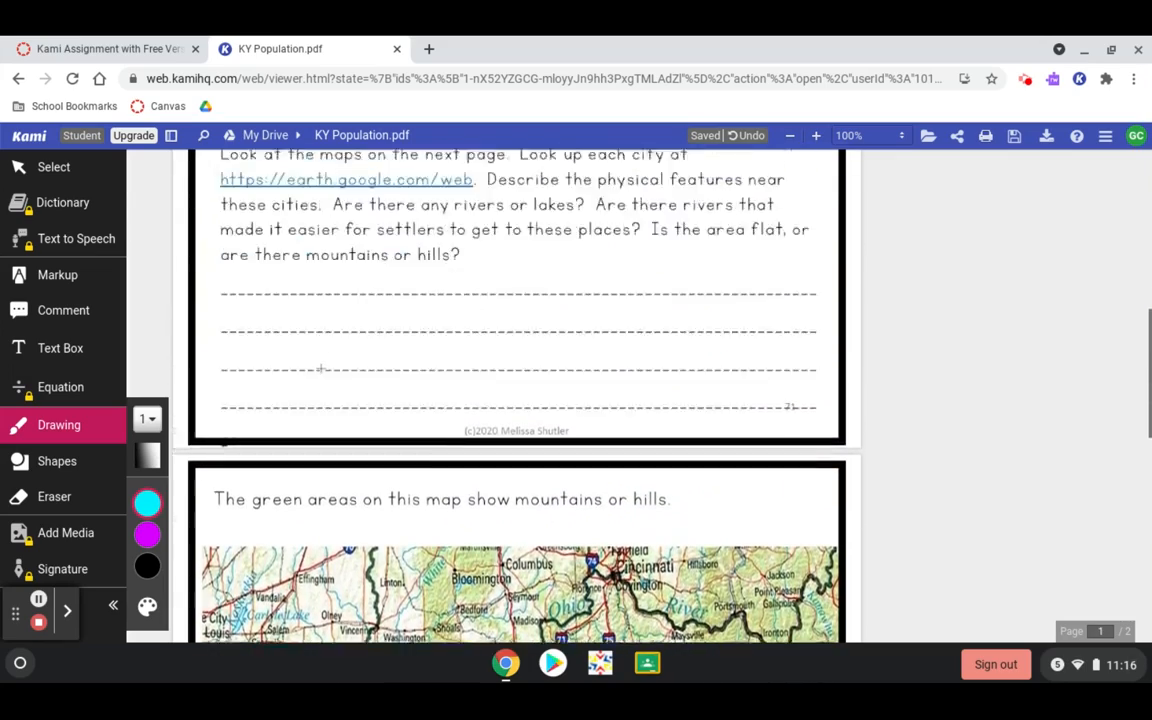
scroll(321, 368, down, 3)
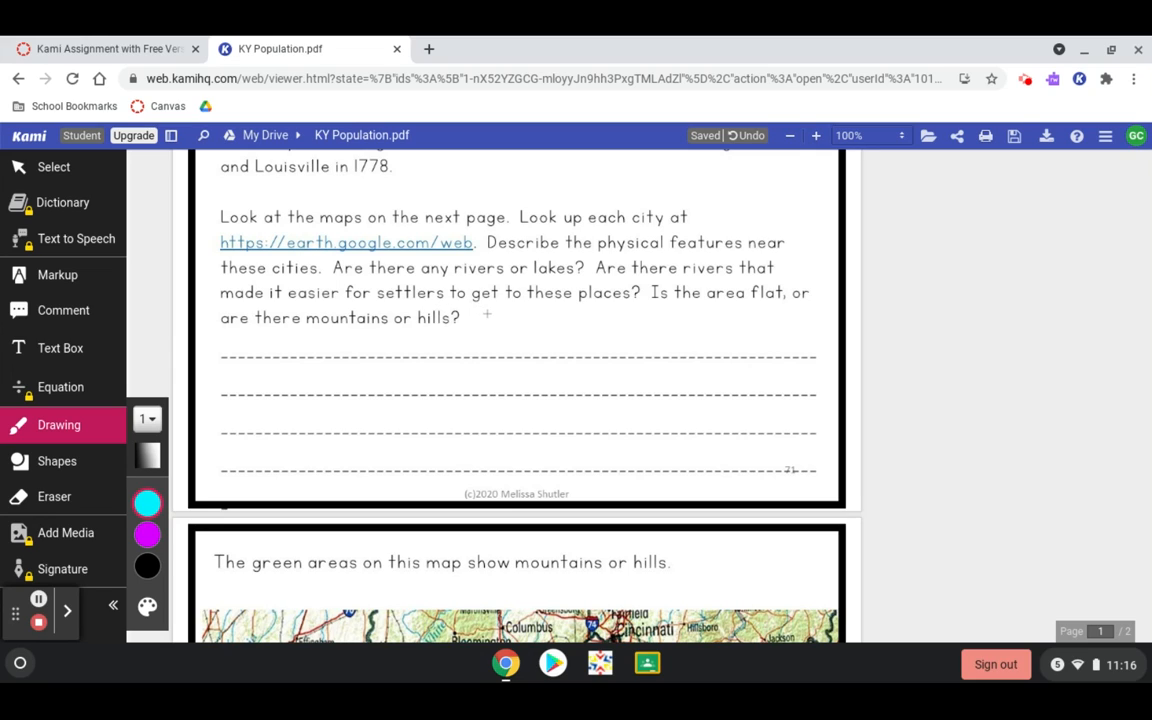
mouse_move(485, 314)
mouse_down()
mouse_move(482, 343)
mouse_move(506, 342)
mouse_move(485, 326)
mouse_move(516, 326)
mouse_move(558, 346)
mouse_up()
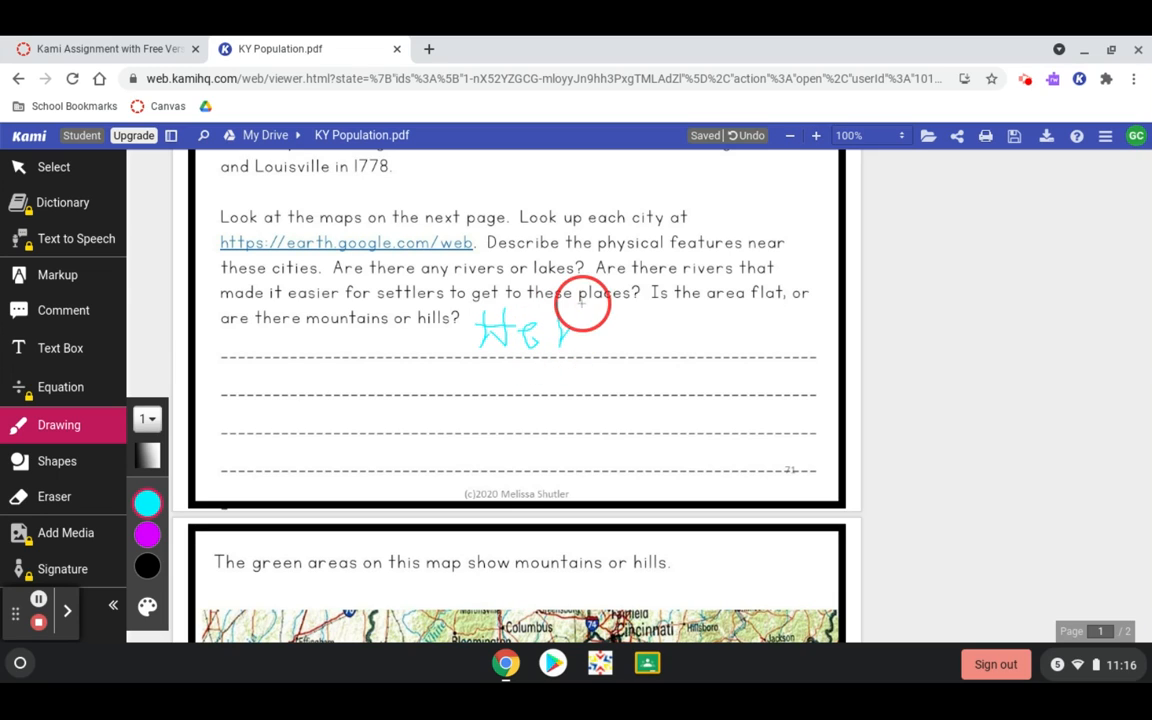
mouse_move(585, 305)
mouse_down()
mouse_move(586, 342)
mouse_move(632, 322)
mouse_move(602, 321)
mouse_move(627, 318)
mouse_up()
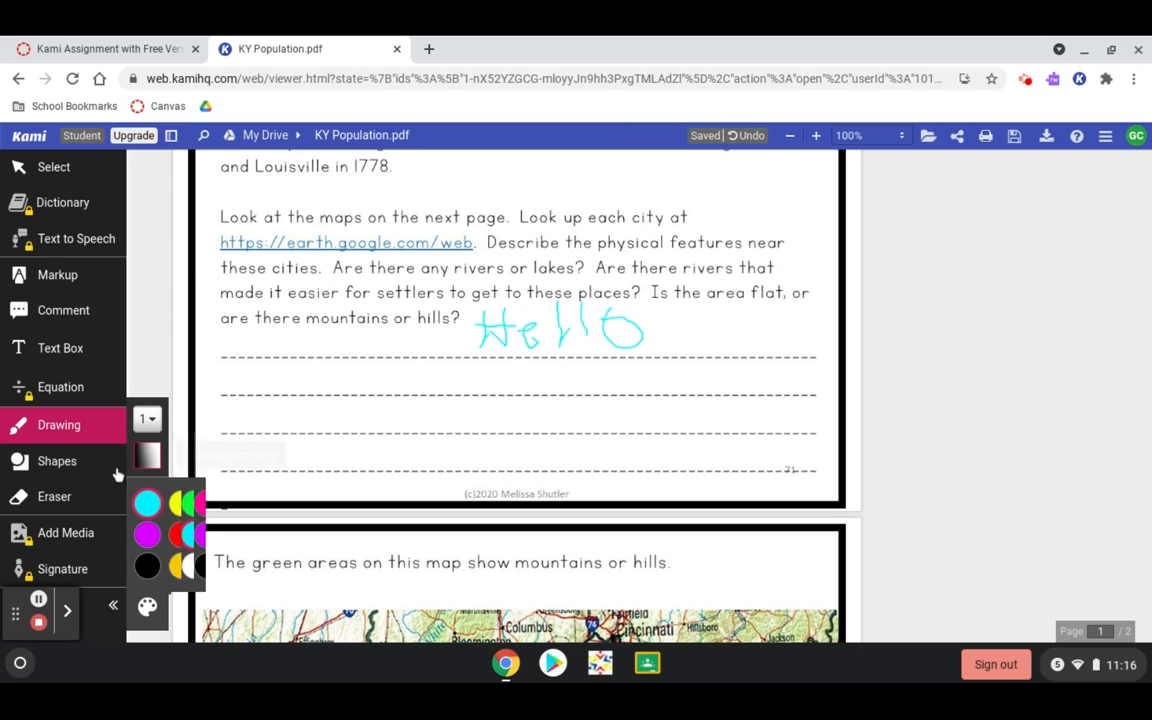
Step: Erase the handwritten "Hello" with the Eraser in Drawings and Shapes mode
click(95, 430)
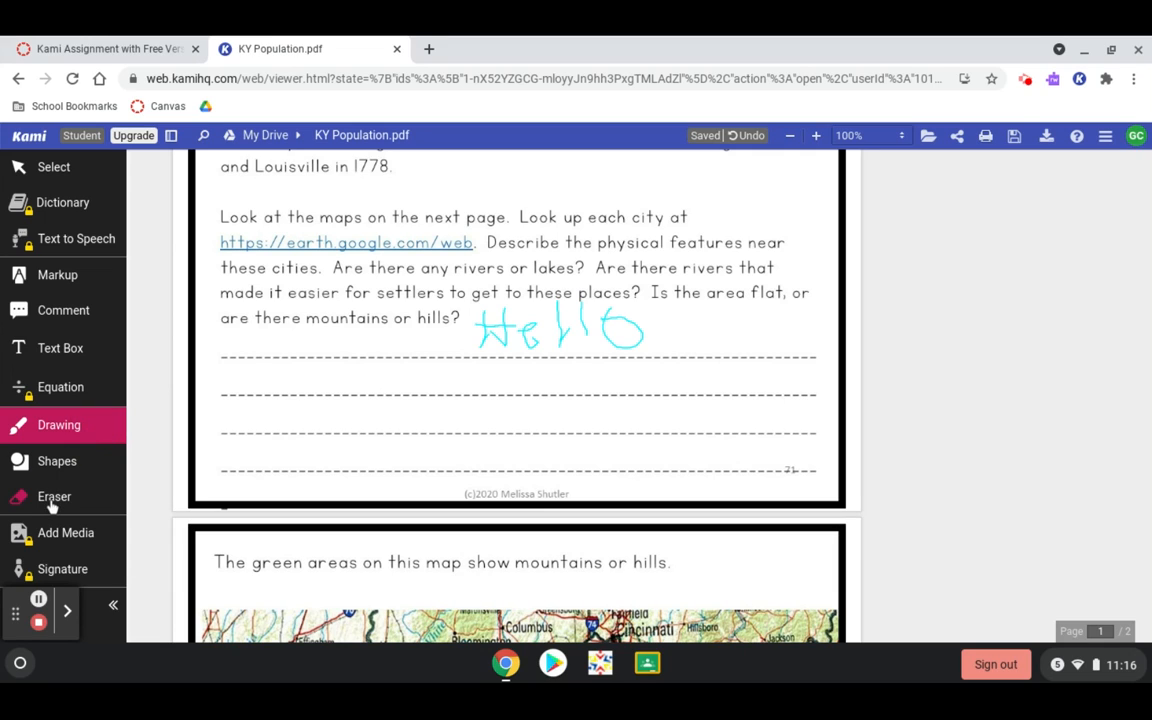
click(52, 496)
click(147, 500)
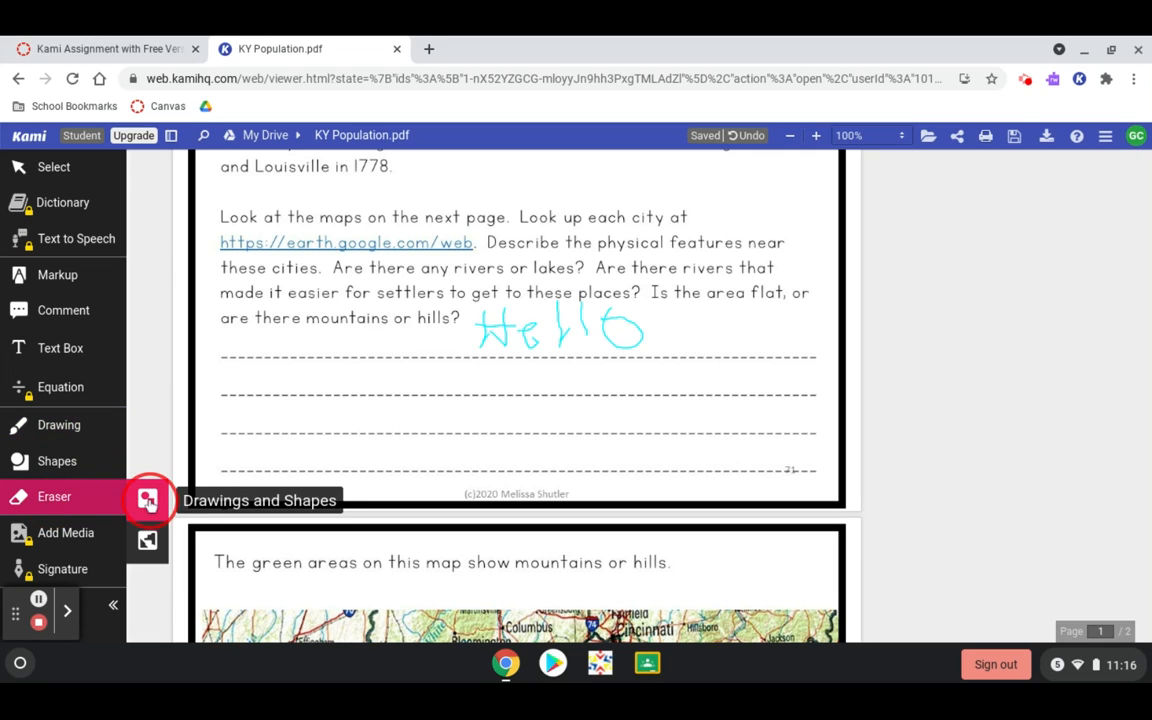
mouse_move(500, 315)
mouse_down()
mouse_move(570, 328)
mouse_move(479, 318)
mouse_move(600, 315)
mouse_move(643, 328)
mouse_move(547, 342)
mouse_up()
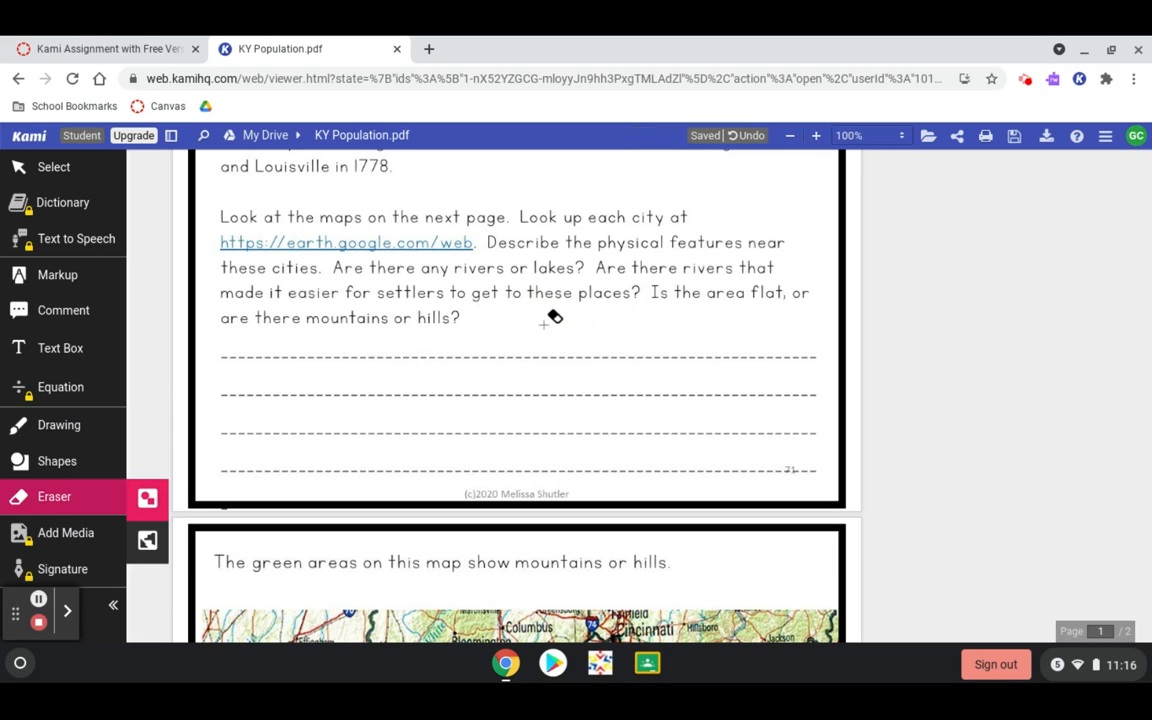
Step: Add a purple text box reading "This is where I can type" on the first answer line
click(62, 364)
mouse_move(146, 400)
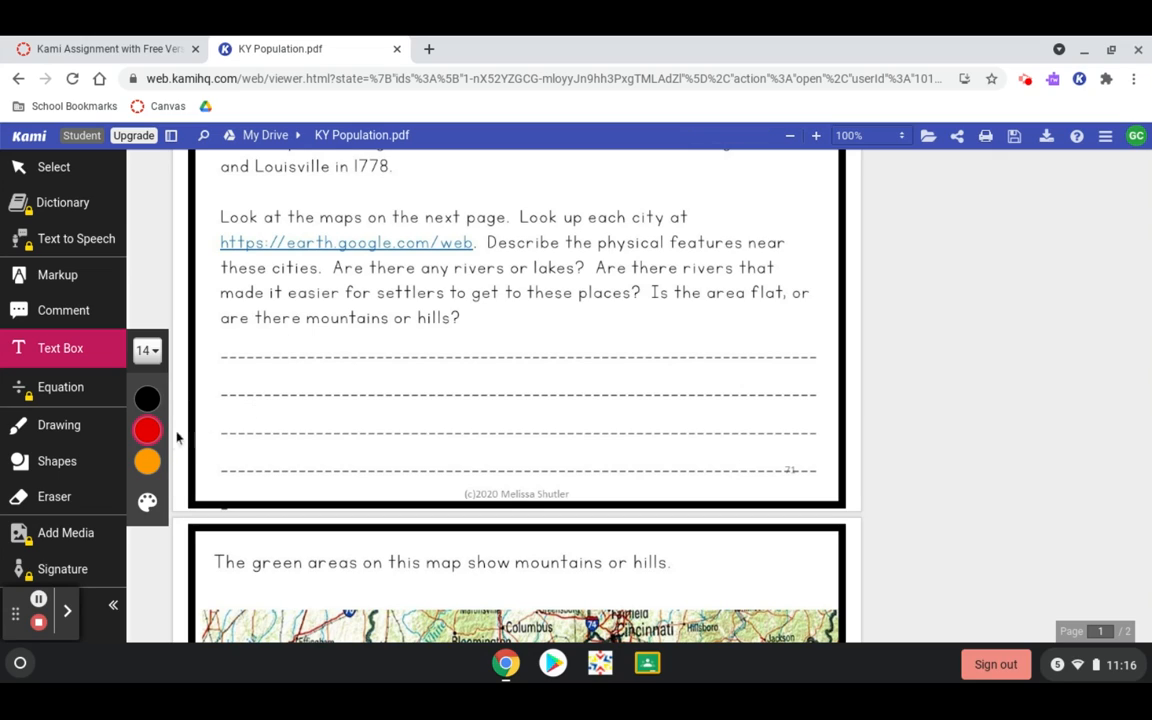
click(191, 466)
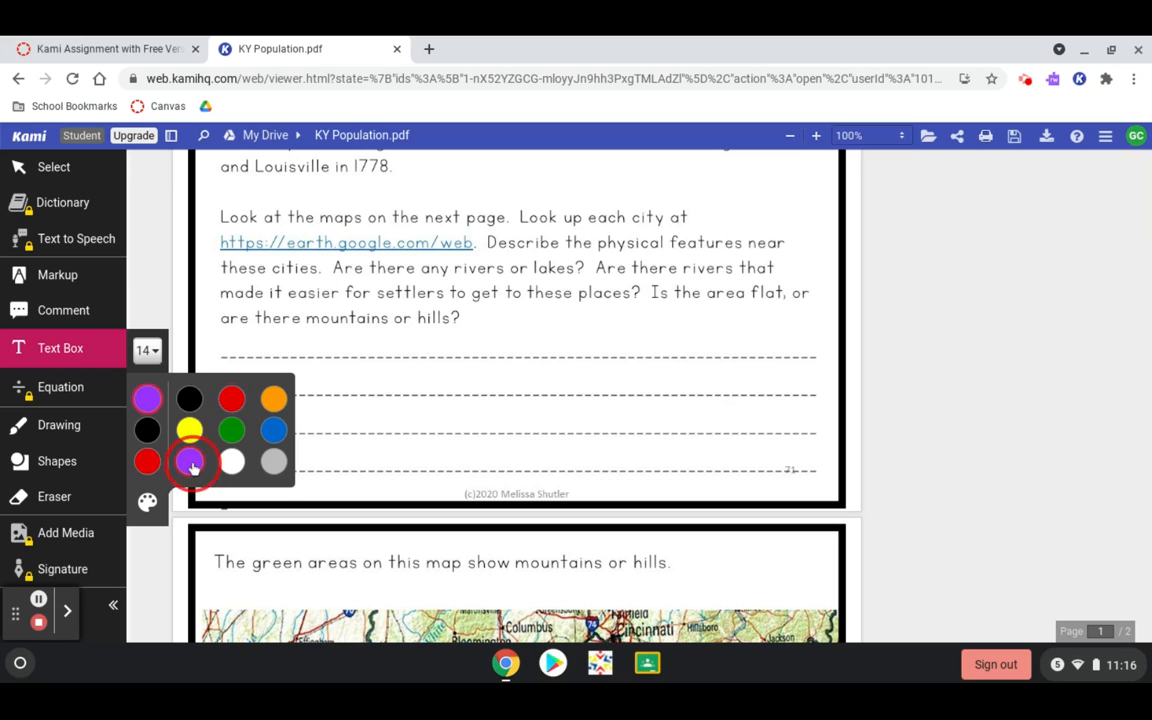
click(229, 355)
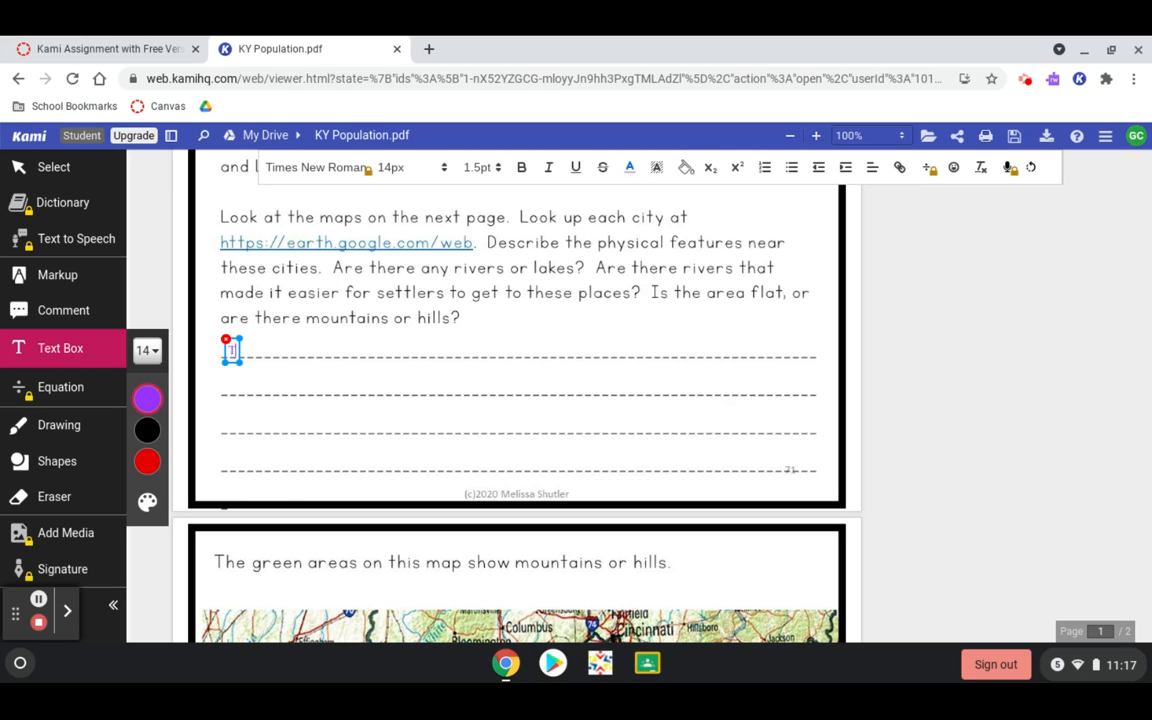
text(This is w)
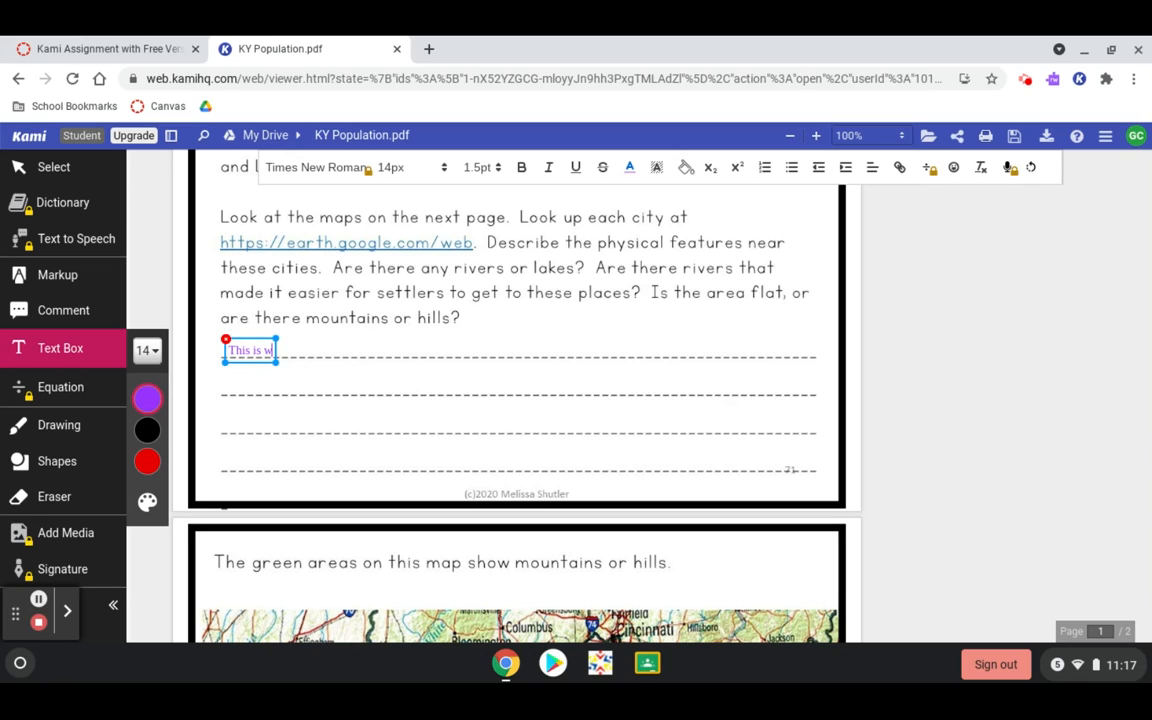
text(here I can type)
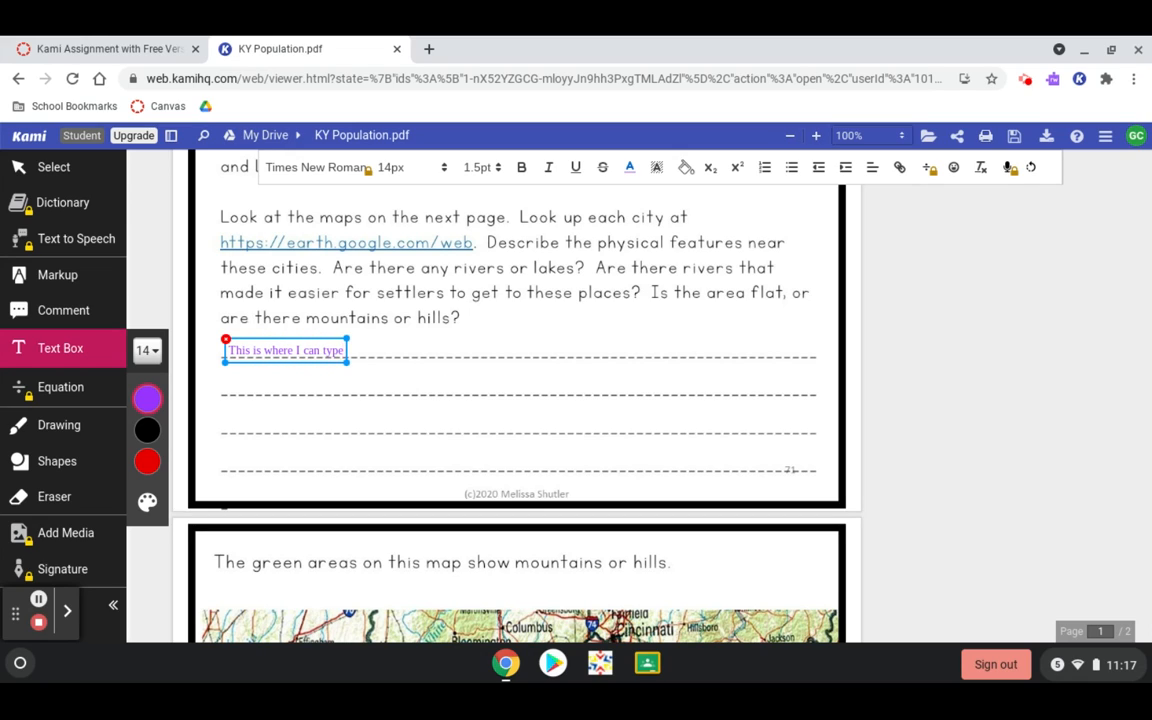
Step: Try to erase the text "This is where I can type" with the Drawings and Shapes eraser
click(50, 497)
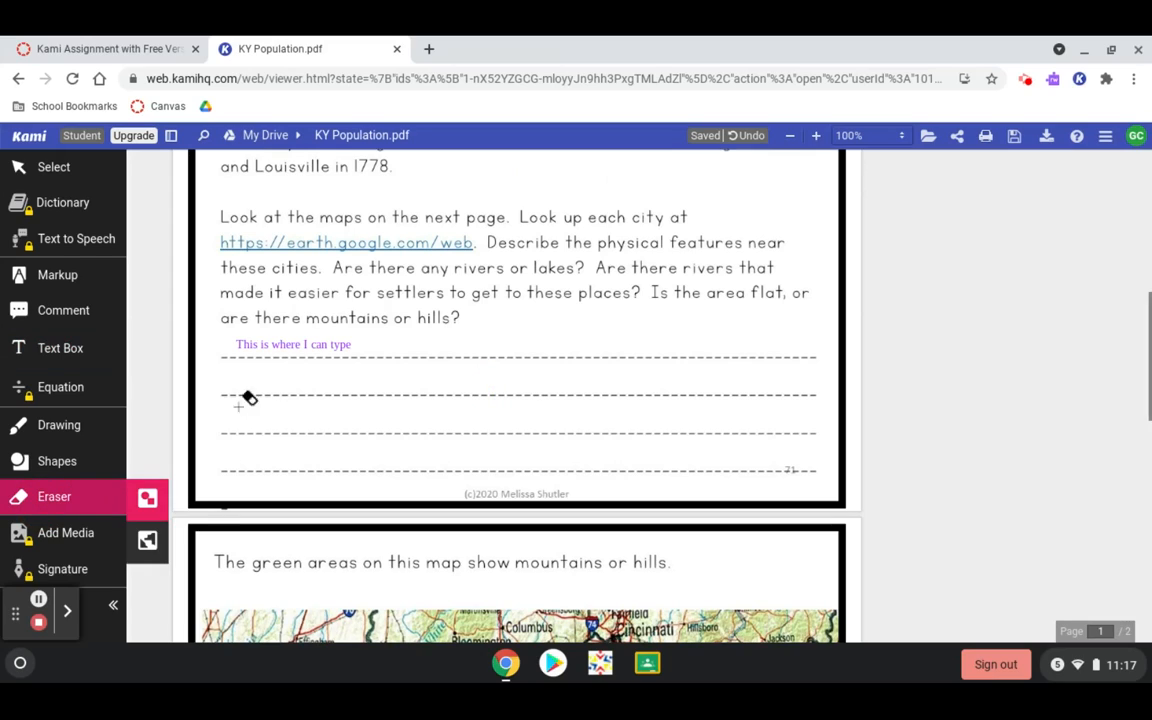
drag(301, 358, 306, 346)
click(303, 348)
click(243, 370)
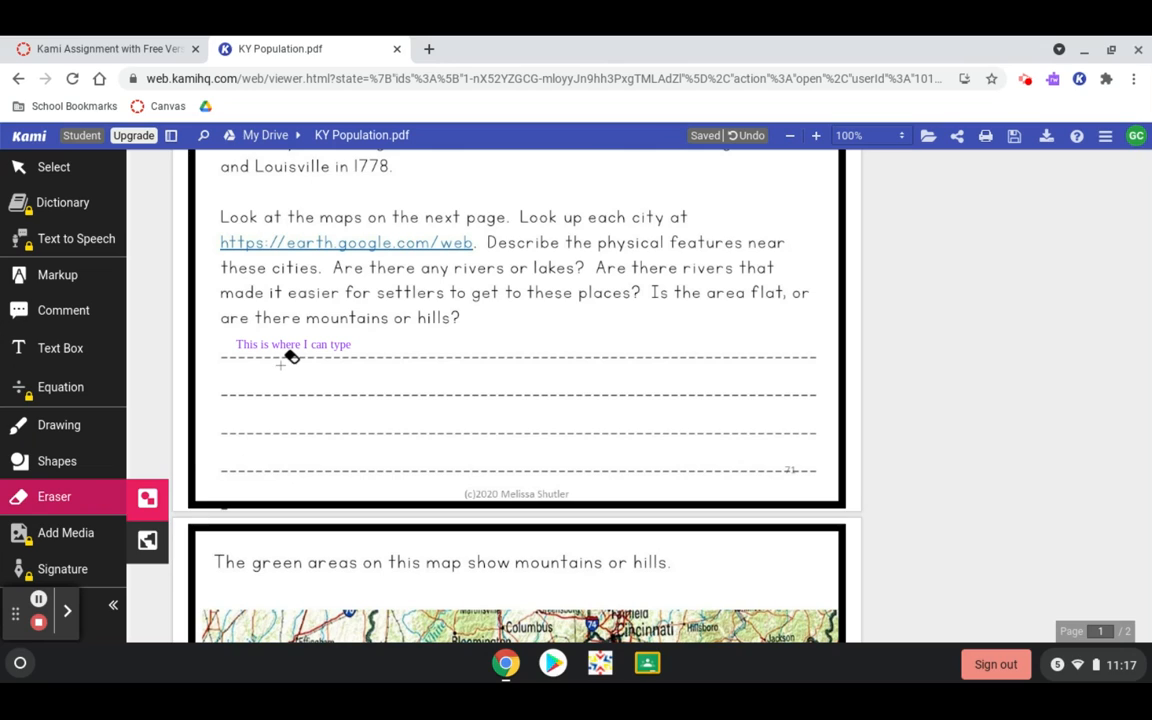
click(31, 510)
mouse_move(321, 352)
mouse_down()
mouse_move(294, 370)
mouse_move(292, 350)
mouse_move(252, 363)
mouse_move(291, 344)
mouse_up()
click(293, 344)
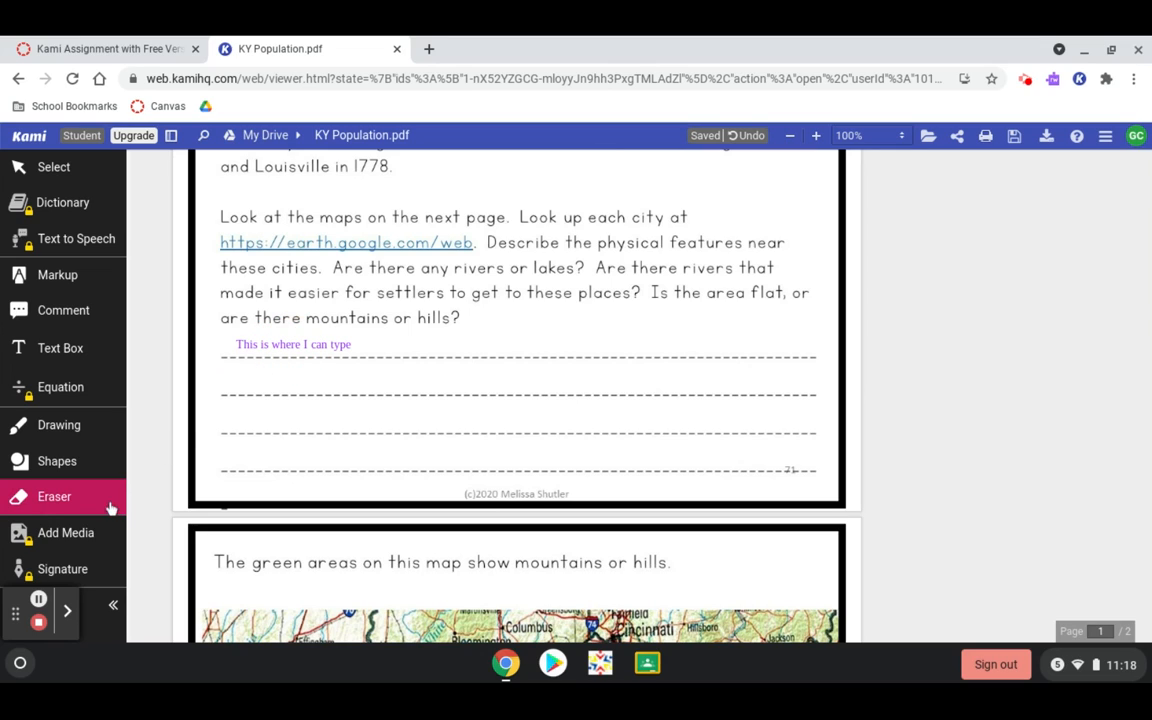
Step: Switch the Eraser to its other mode and erase the text "This is where I can type"
click(111, 508)
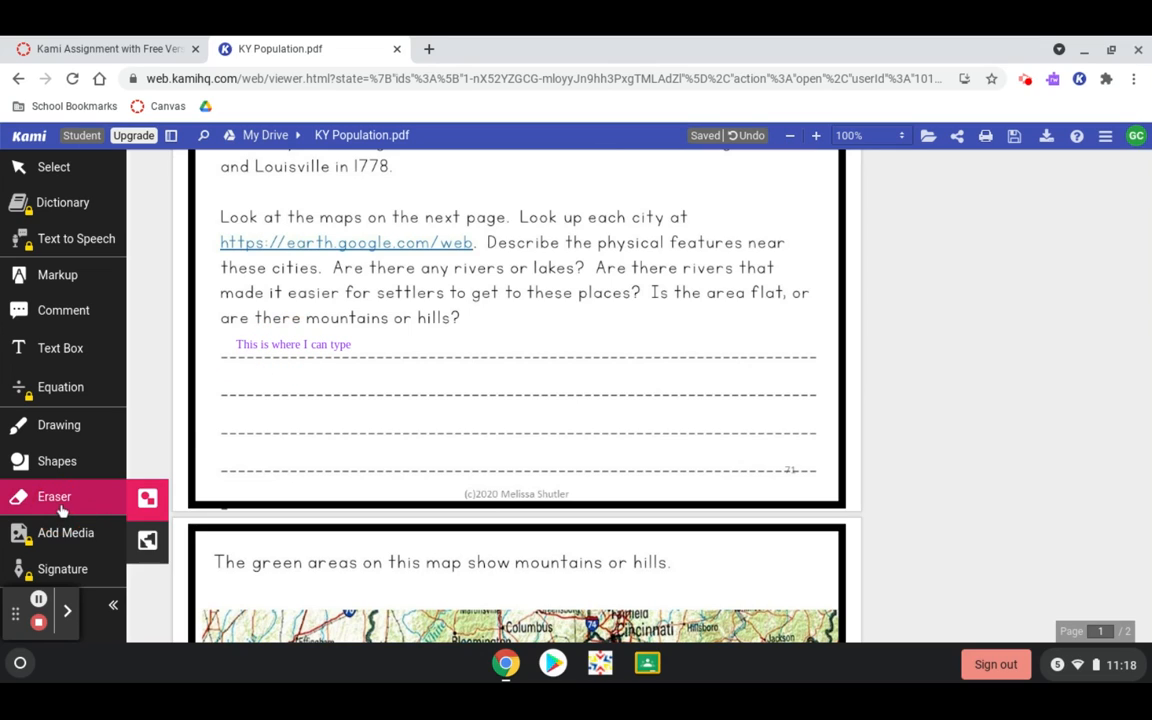
click(150, 543)
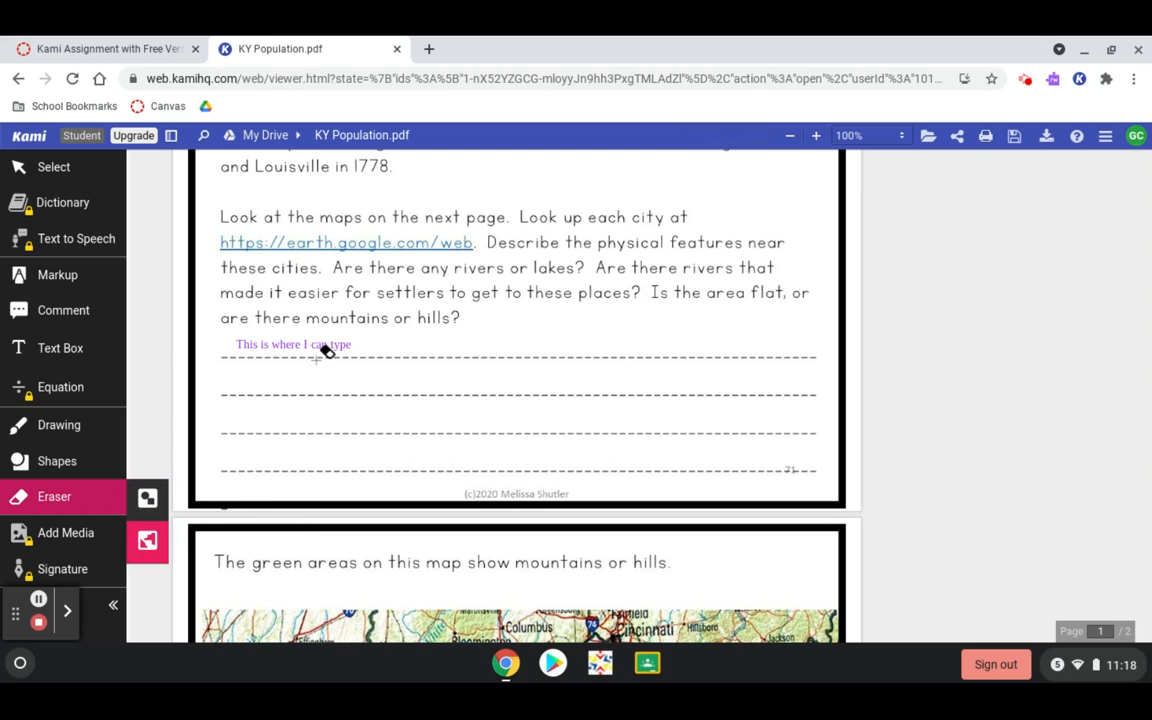
drag(327, 347, 285, 362)
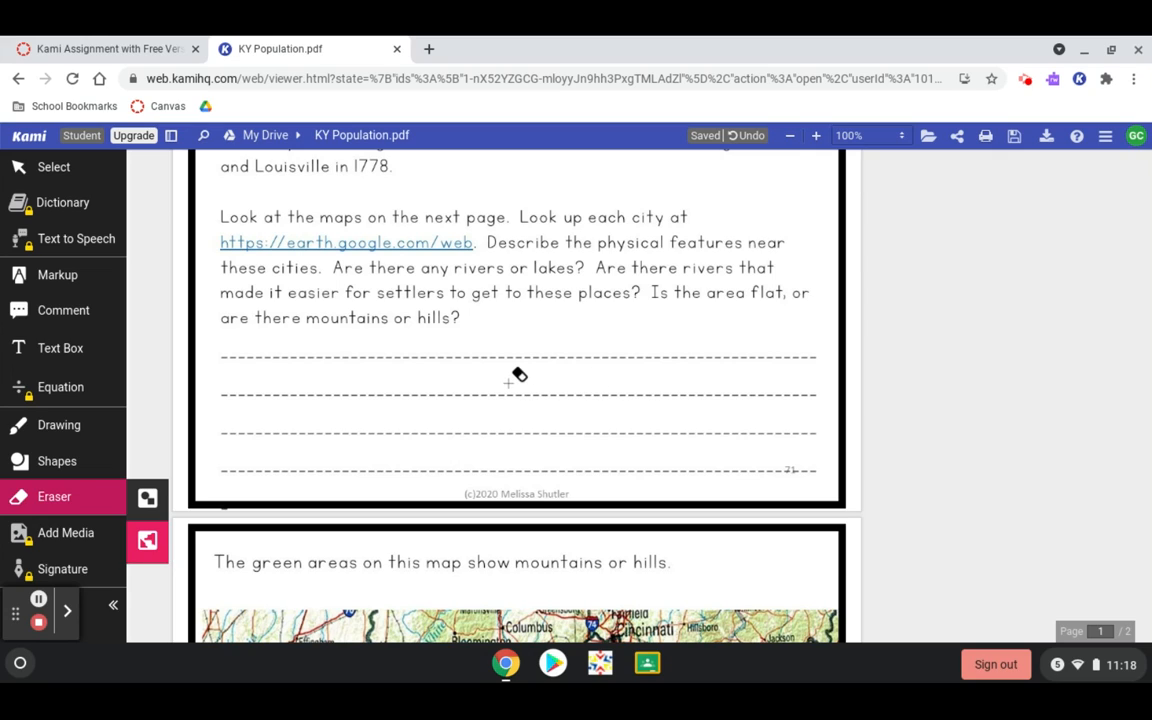
Step: Add a purple text box reading "Typing" and move it to the start of the first answer line
click(45, 352)
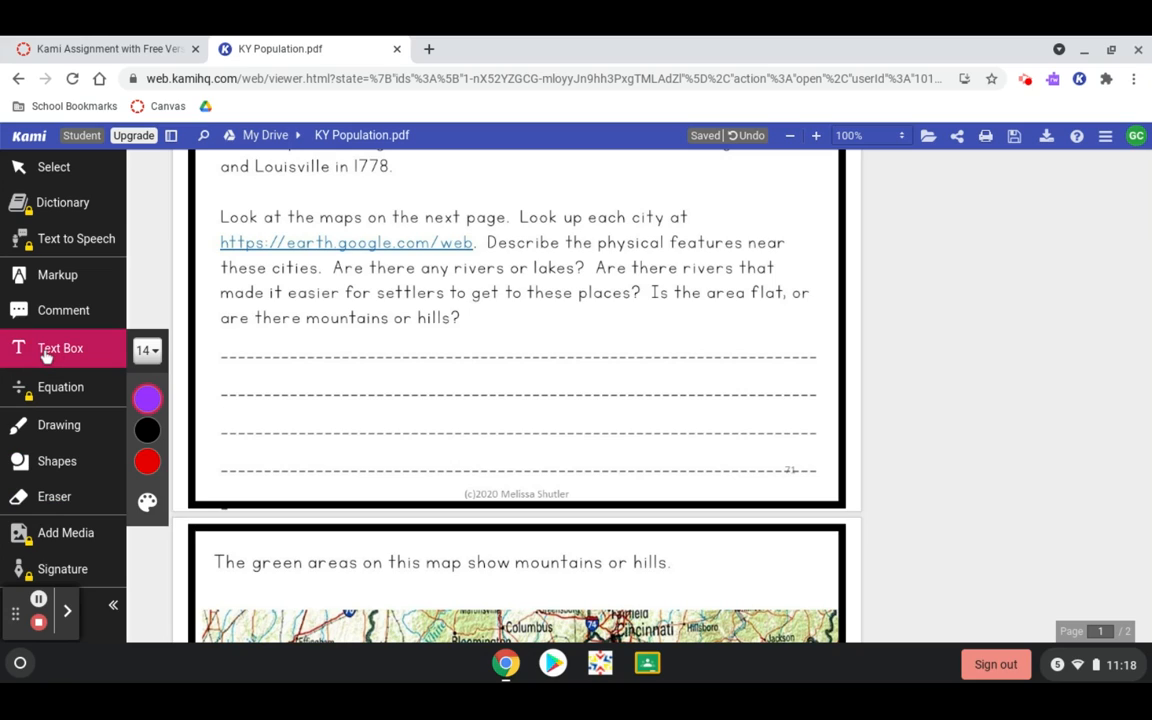
click(147, 502)
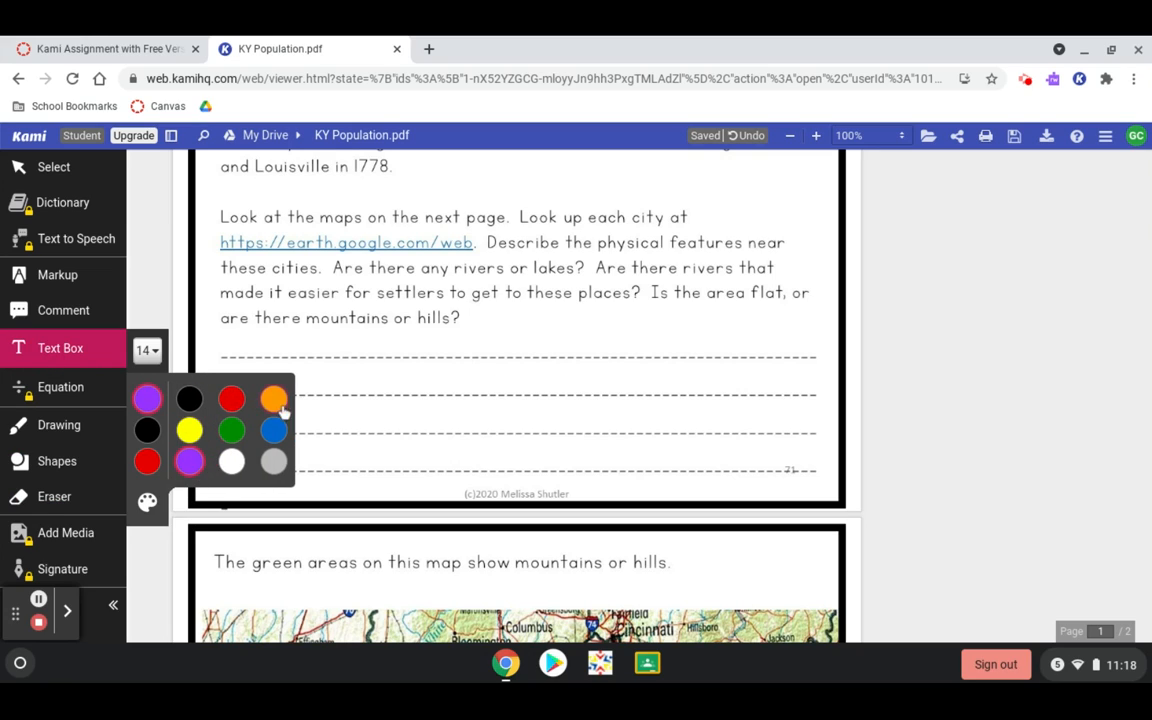
click(301, 342)
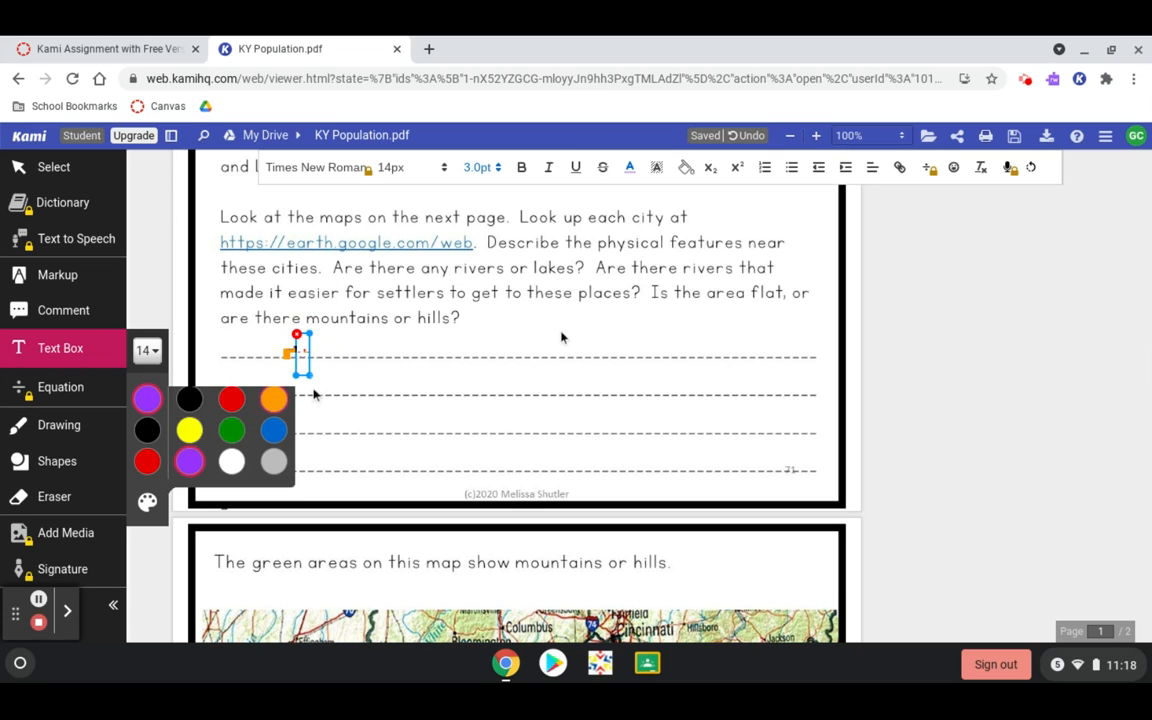
text(Typeing)
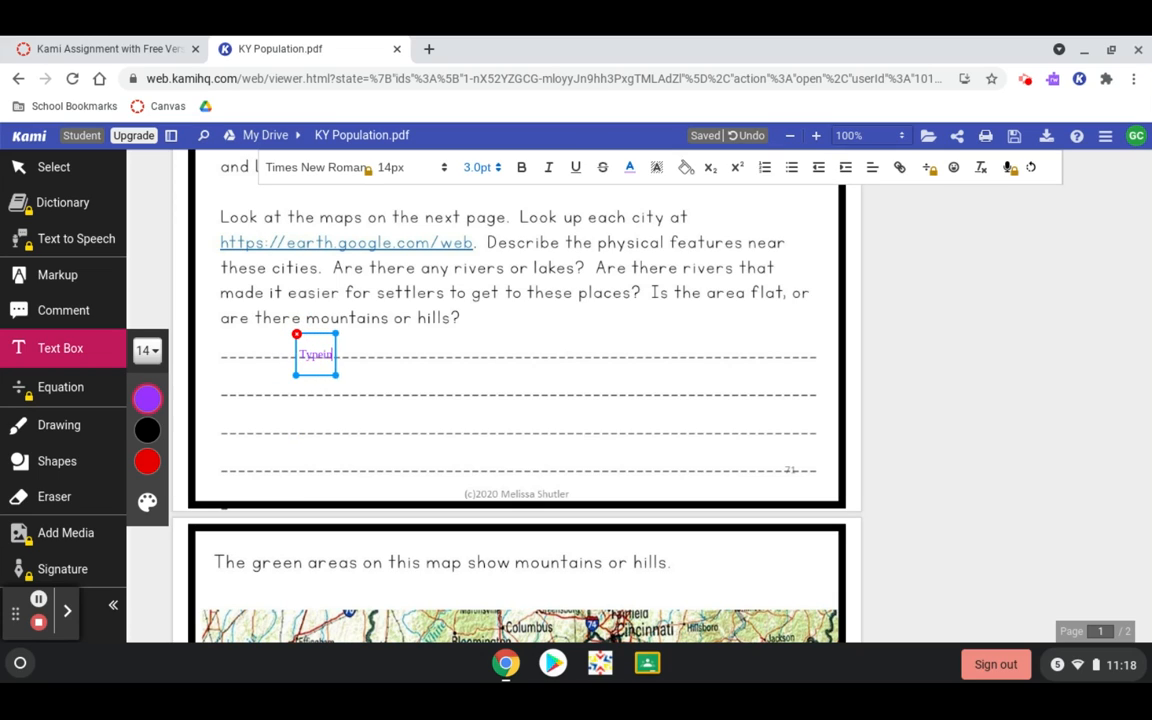
key(BackSpace)
key(BackSpace)
key(BackSpace)
key(BackSpace)
key(BackSpace)
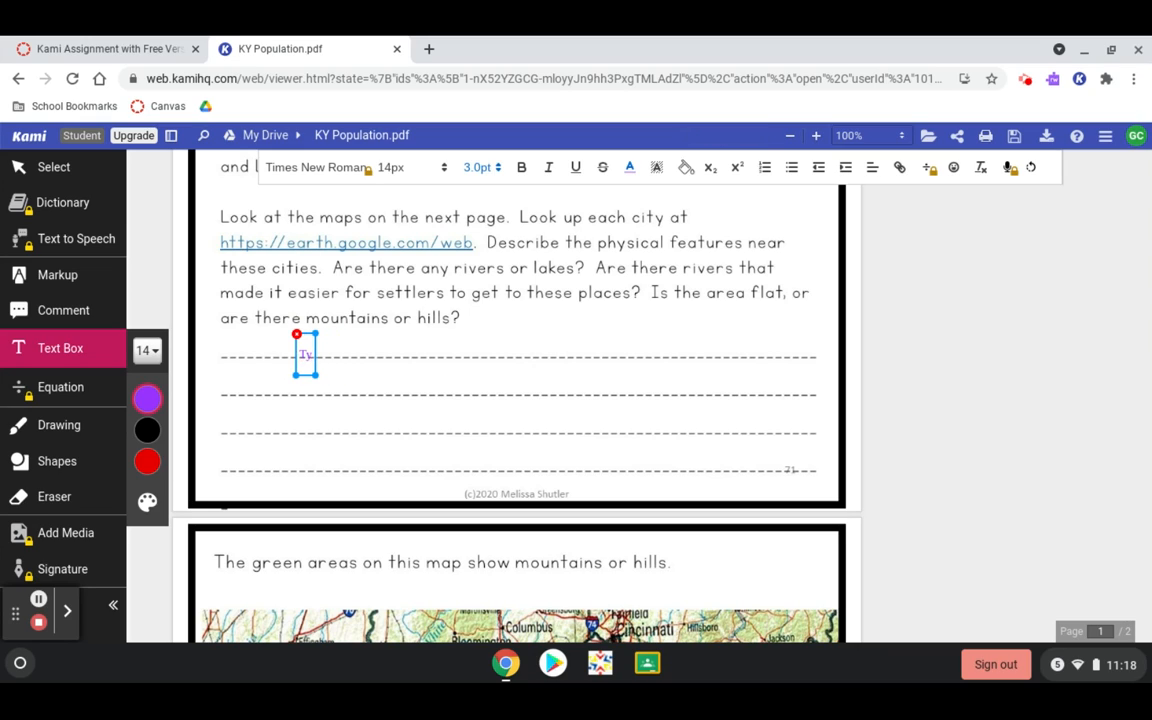
text(ping)
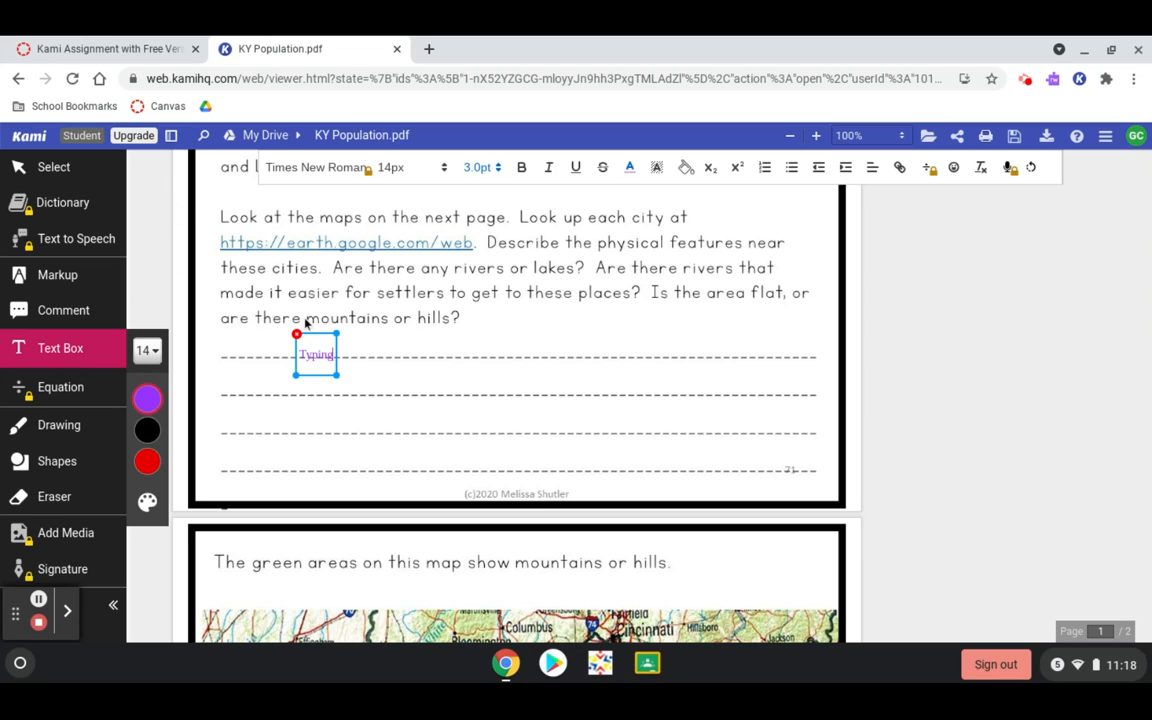
drag(317, 334, 256, 323)
click(411, 337)
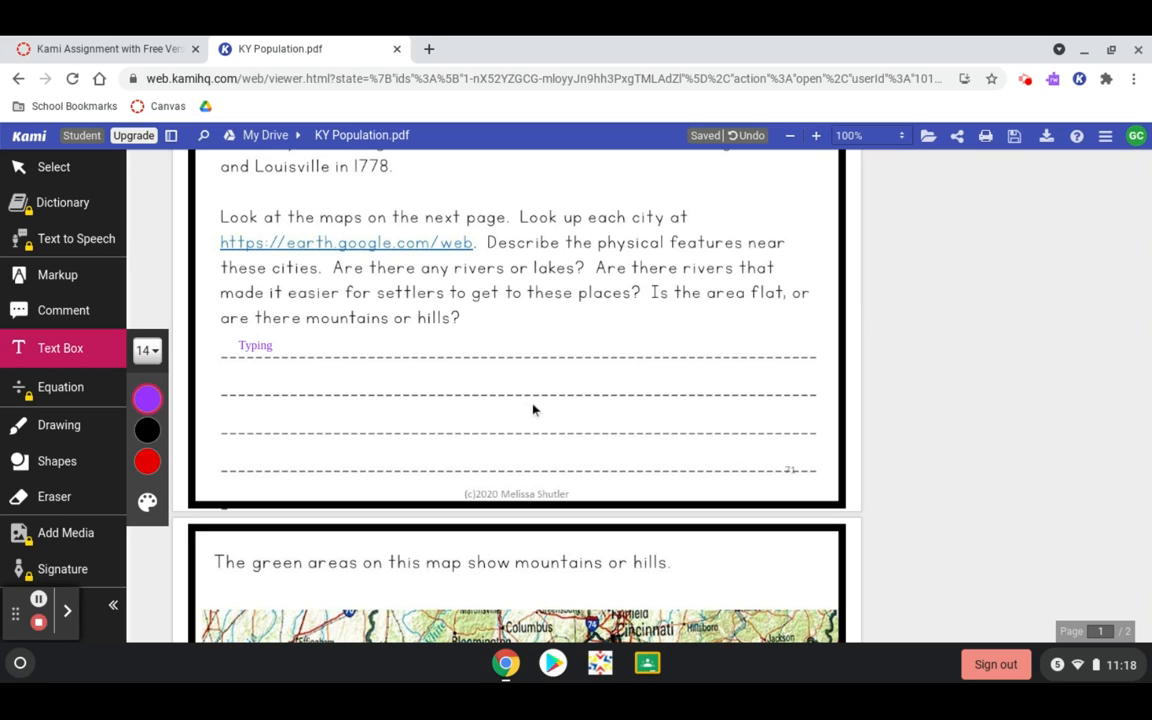
Step: Save the annotated PDF to Google Drive, authorizing Kami with the school account and allowing the requested access
click(1015, 140)
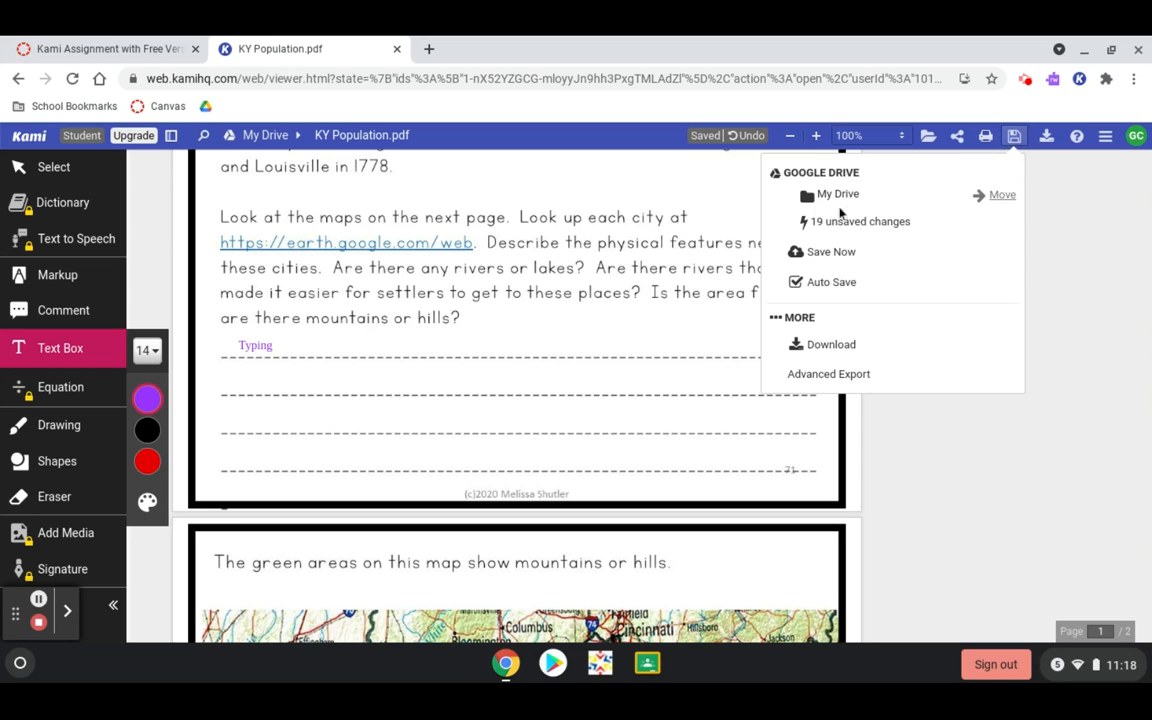
click(824, 198)
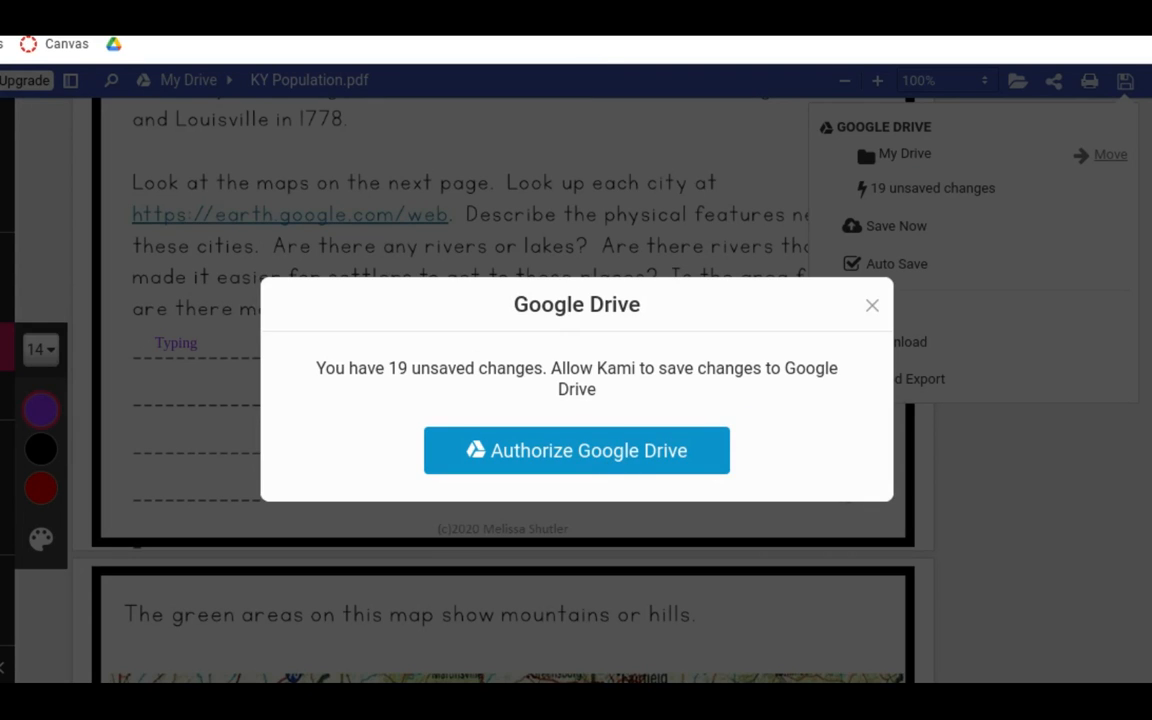
click(597, 463)
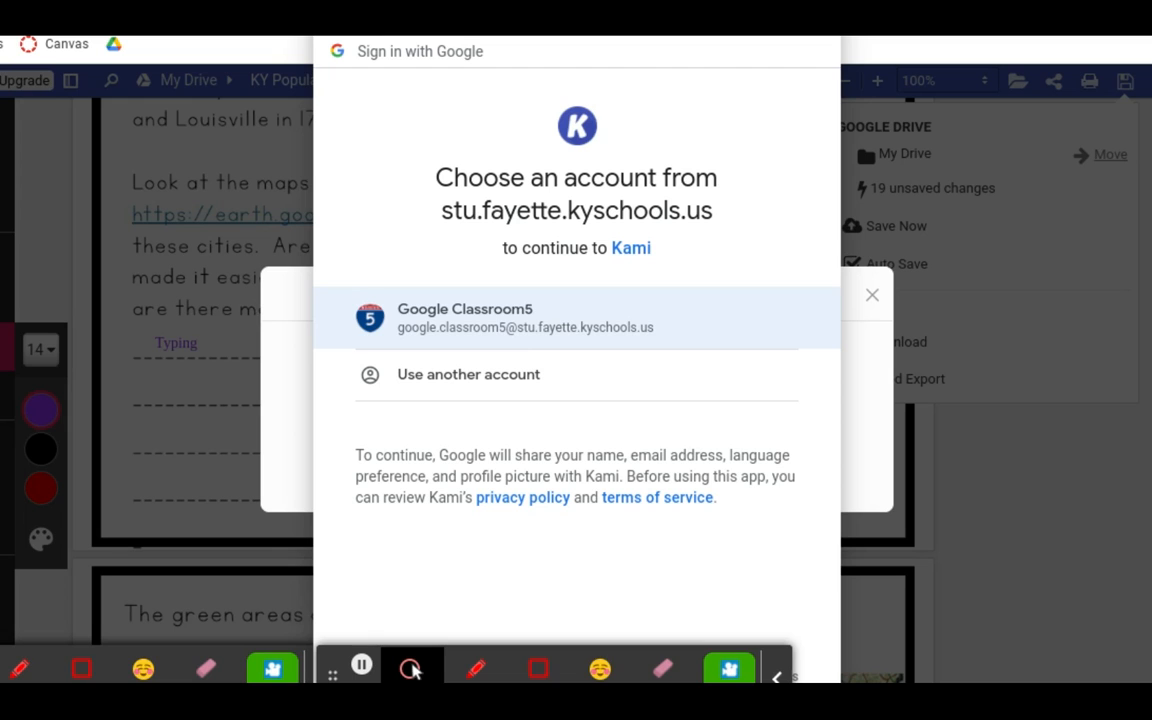
click(527, 330)
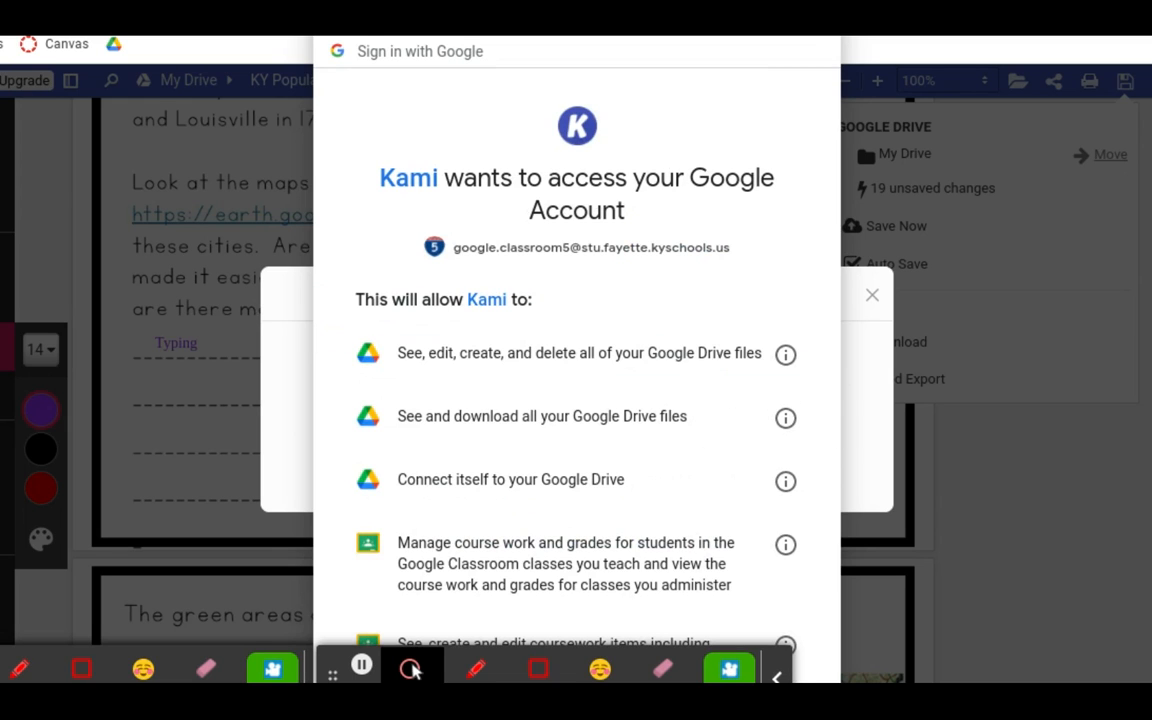
scroll(695, 465, down, 2)
scroll(695, 465, down, 3)
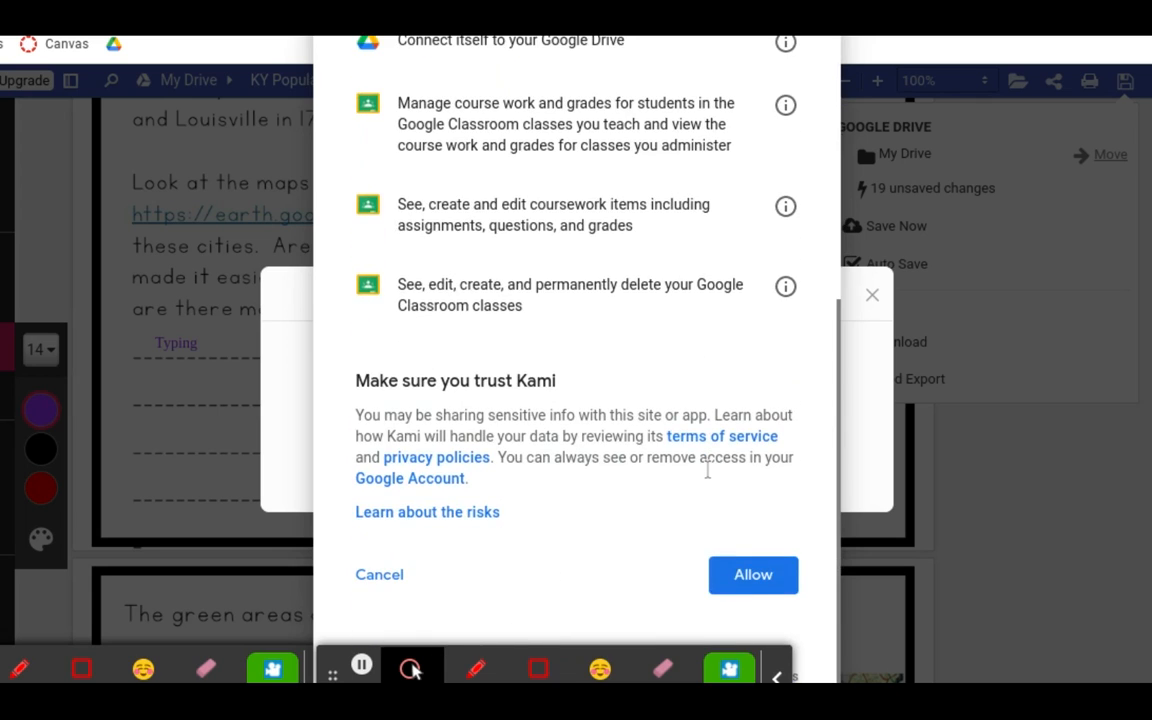
click(746, 584)
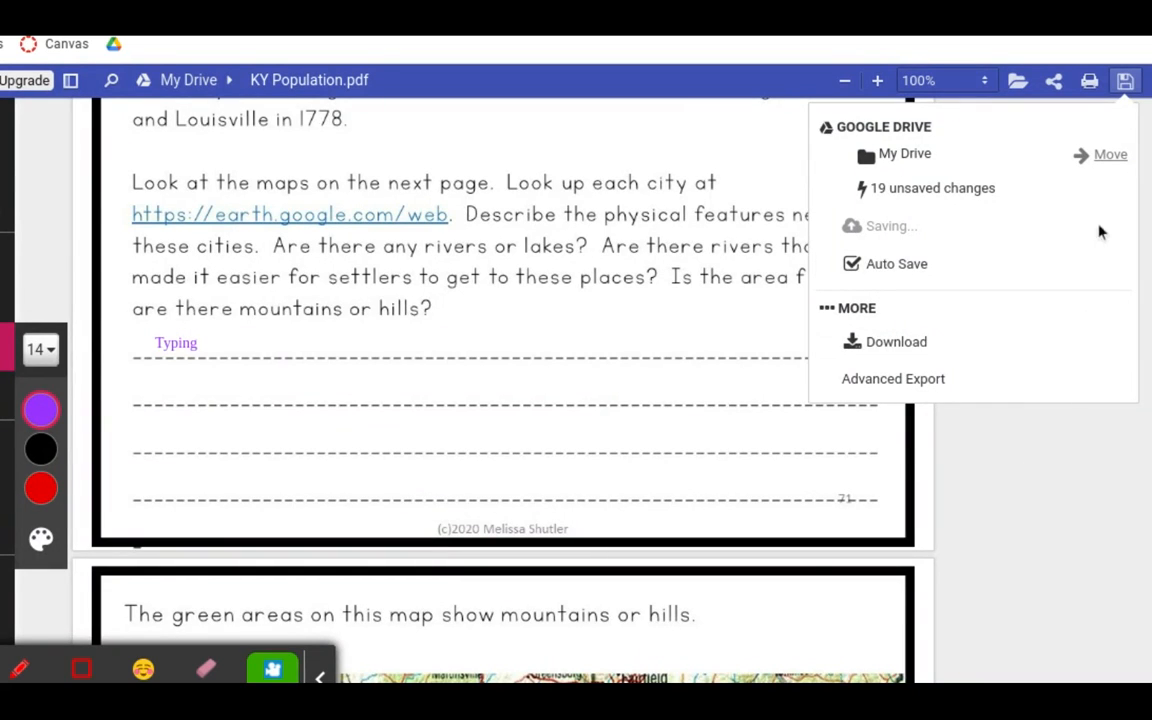
click(1125, 82)
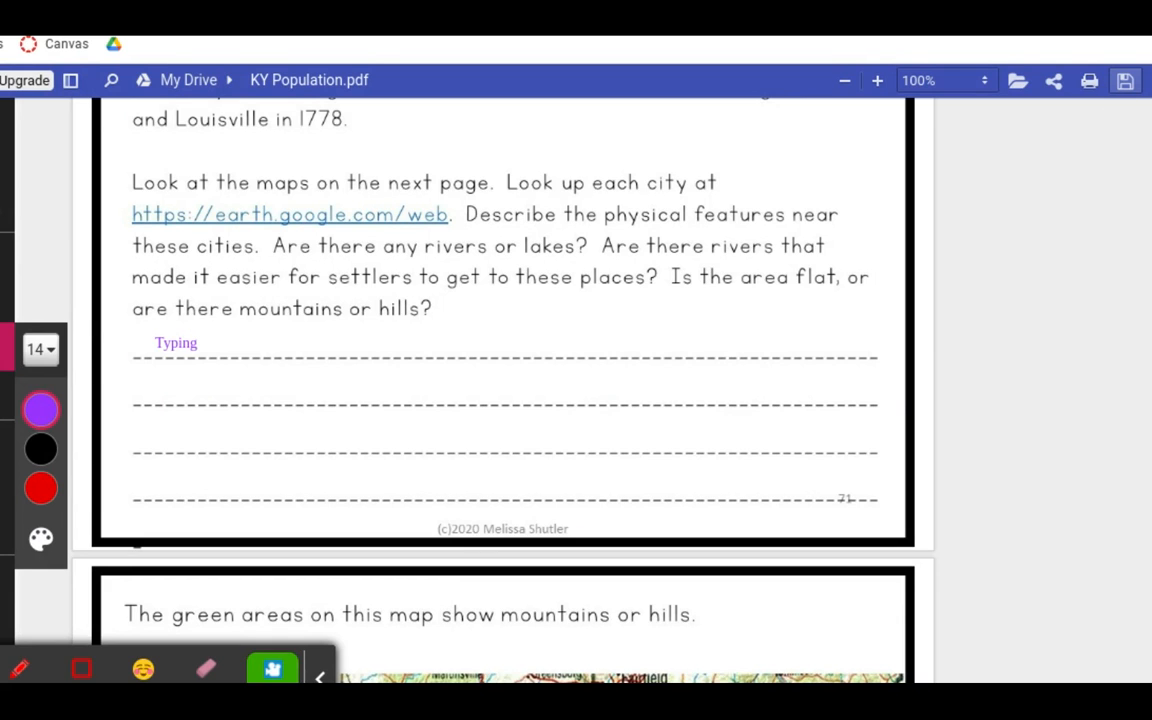
Step: Switch back to Canvas and start a new attempt on the assignment "Kami Assignment with Free Version"
click(220, 36)
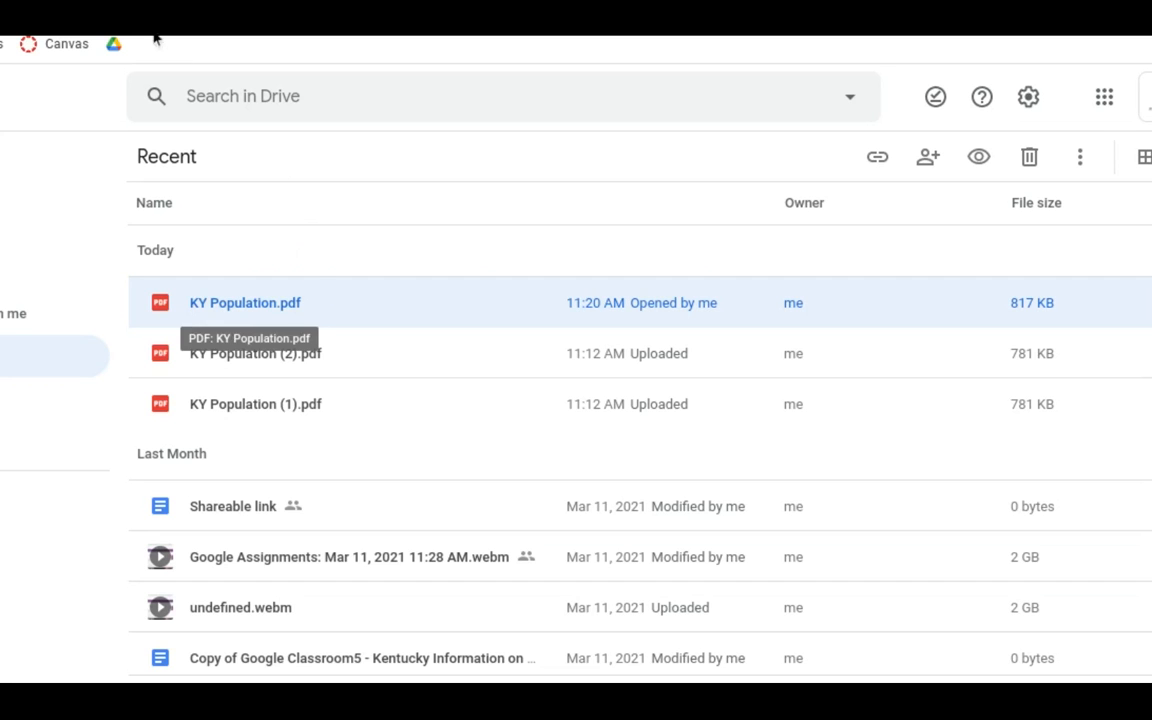
click(64, 36)
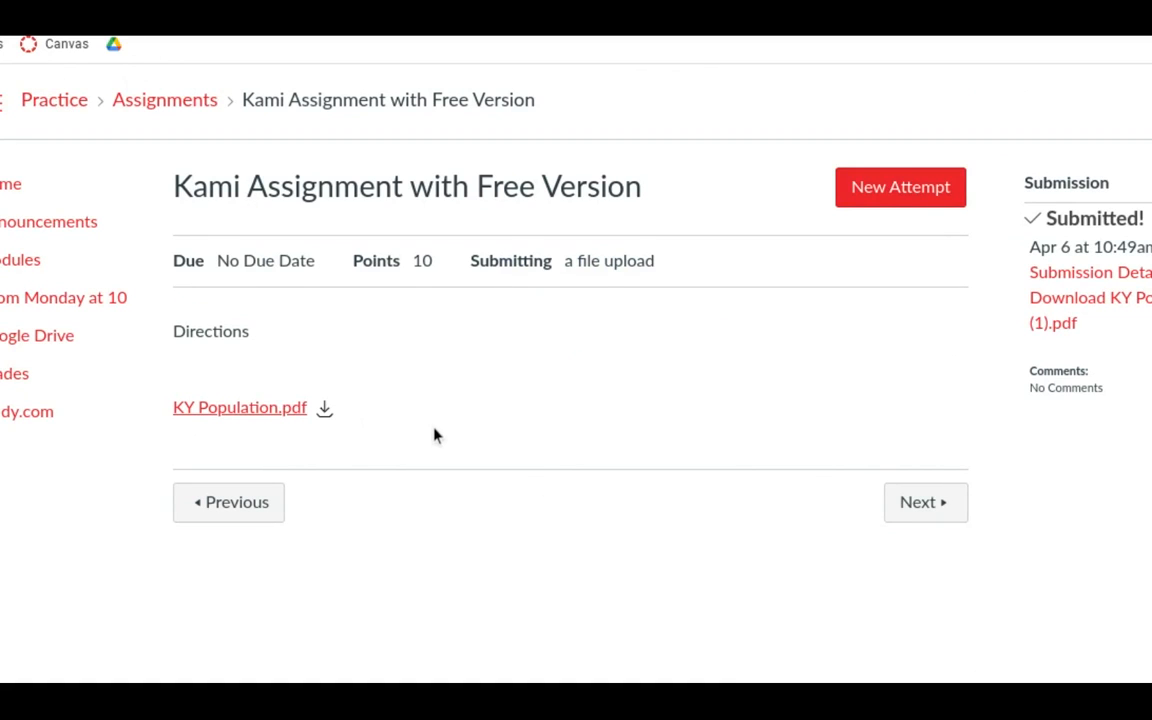
click(888, 190)
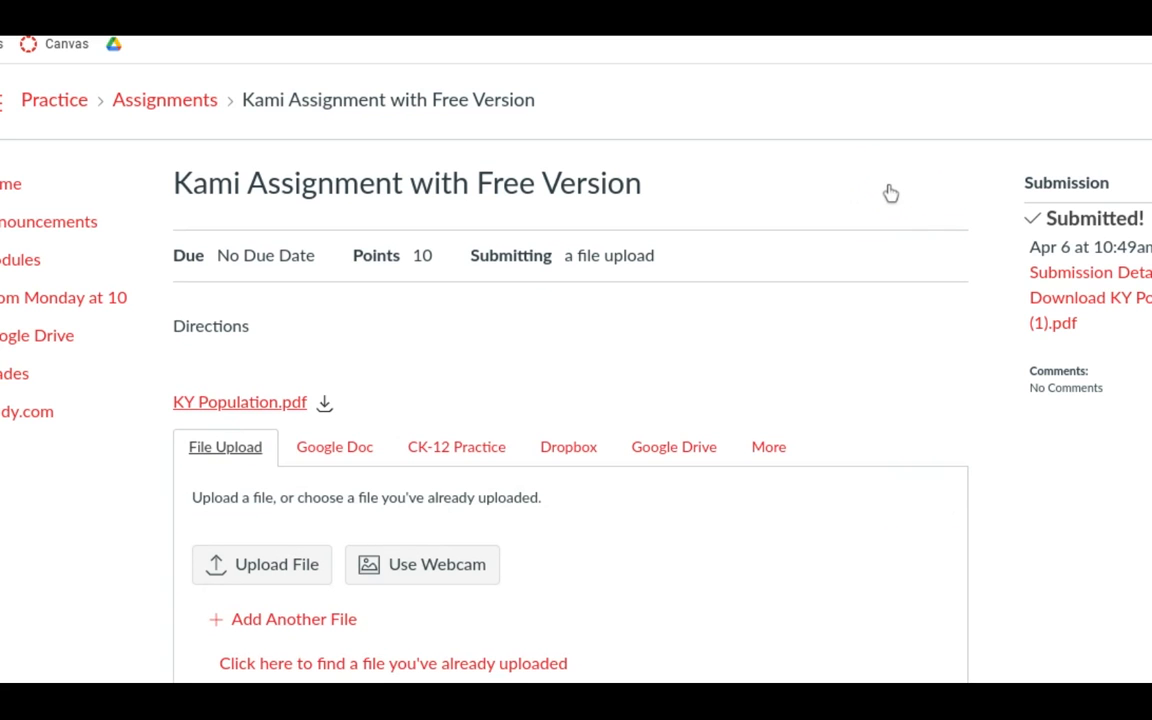
Step: Attach the annotated KY Population.pdf from My Drive in Google Drive as a file upload and submit the assignment
scroll(826, 359, down, 3)
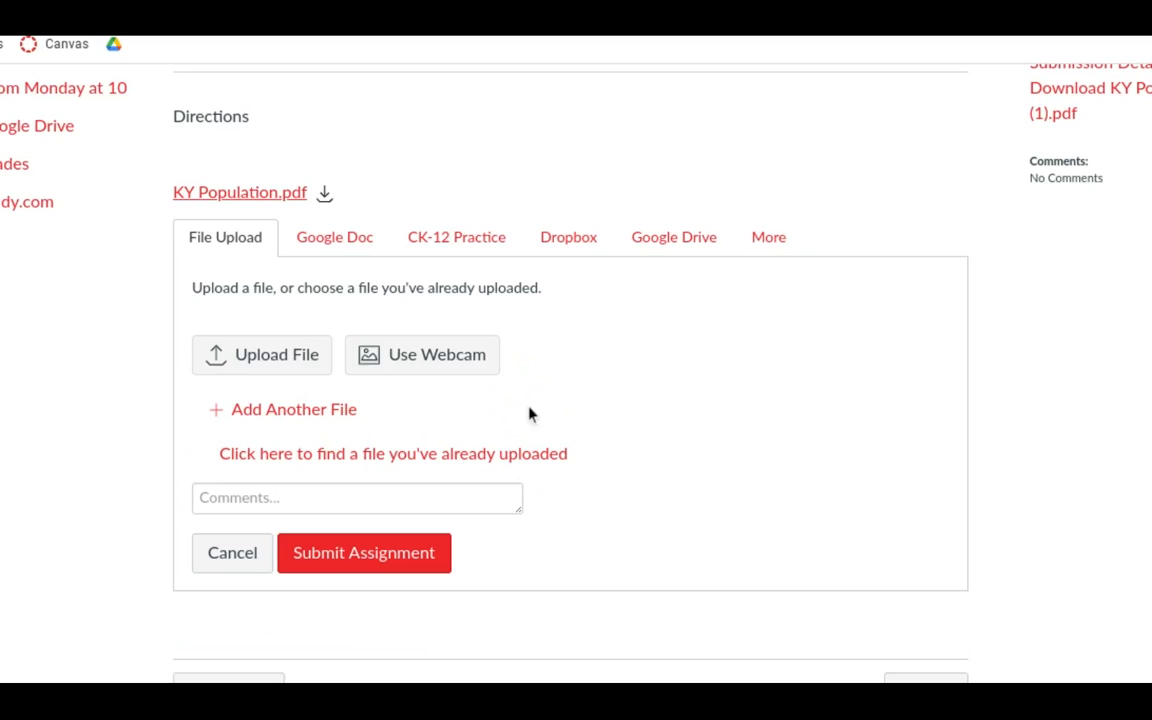
click(273, 358)
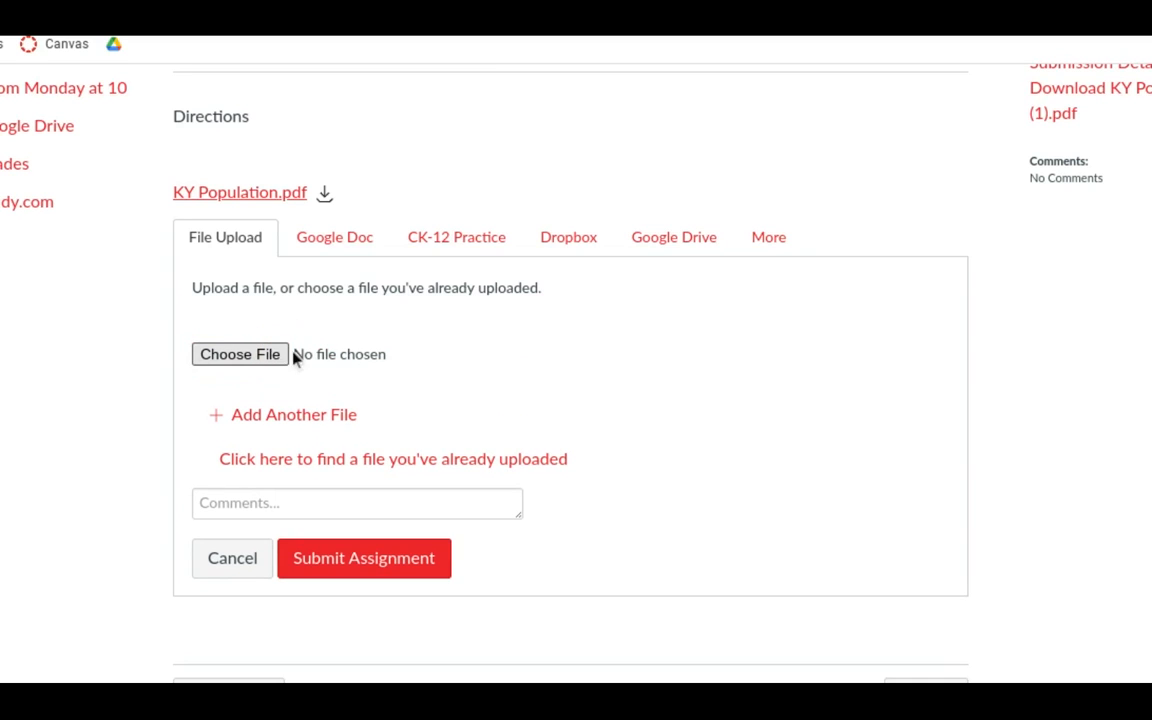
click(221, 360)
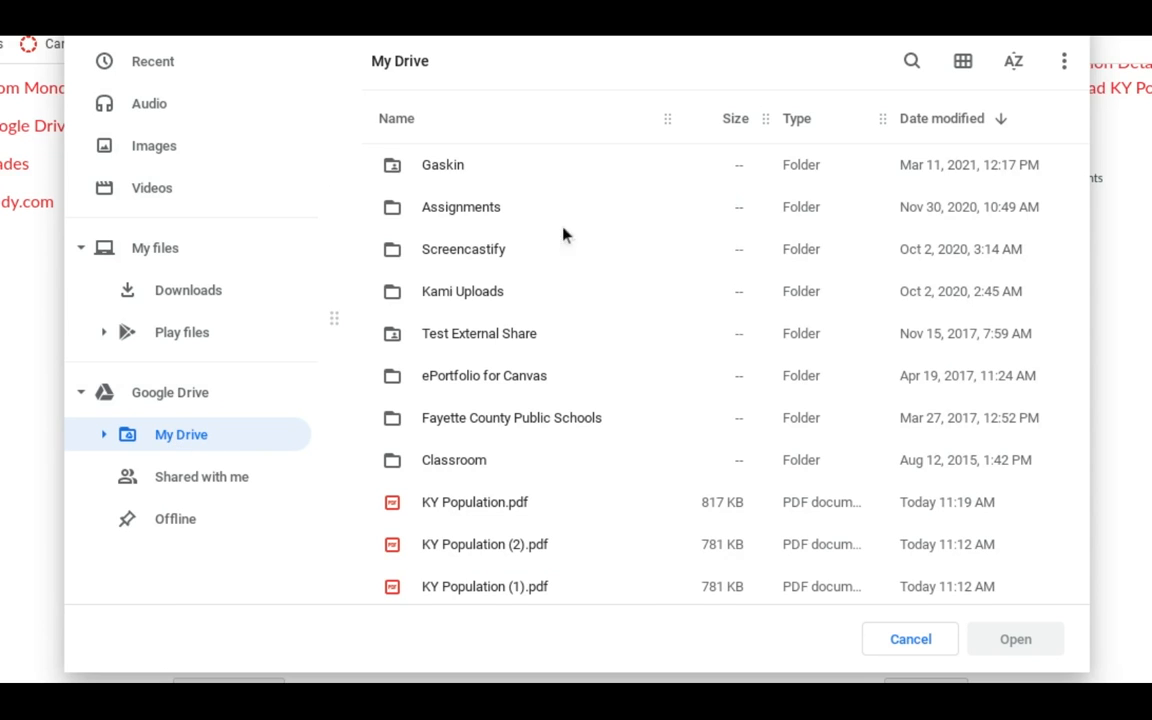
click(966, 72)
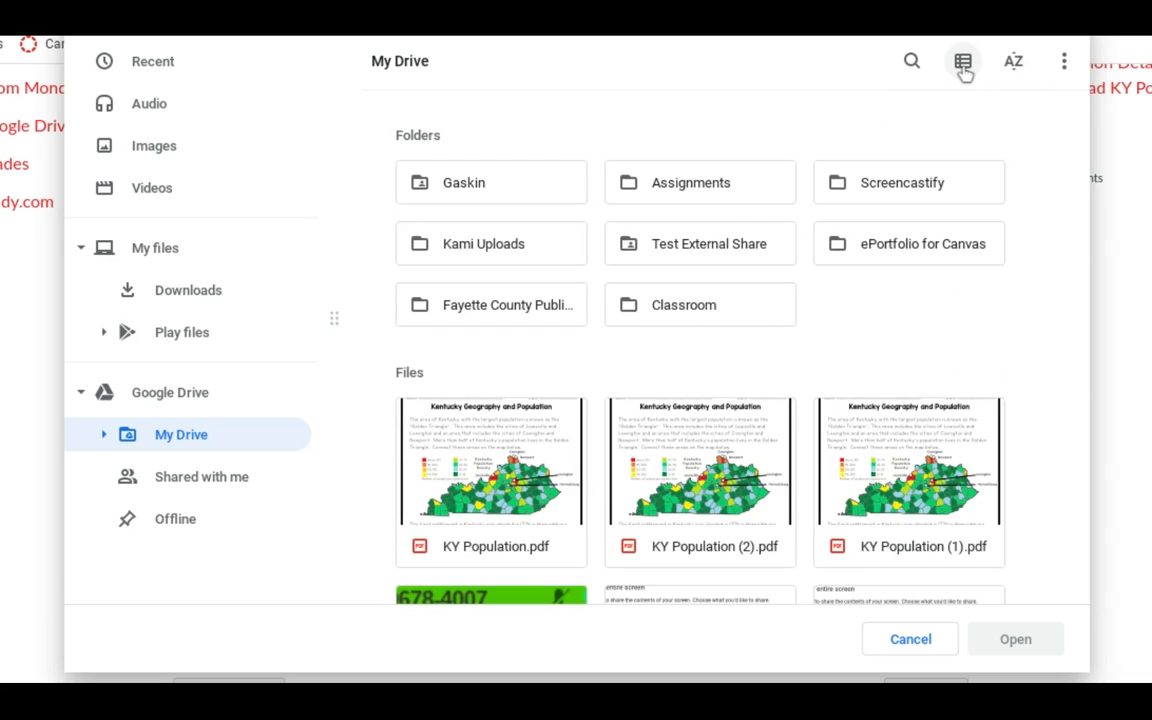
click(964, 68)
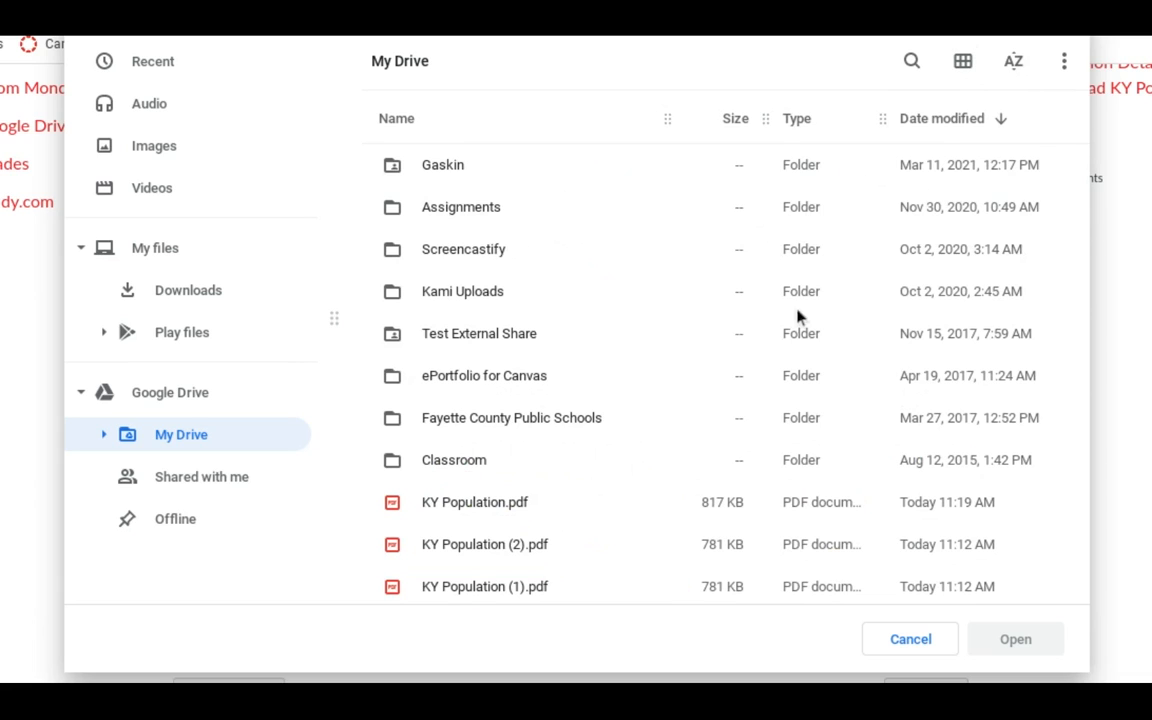
scroll(573, 455, down, 4)
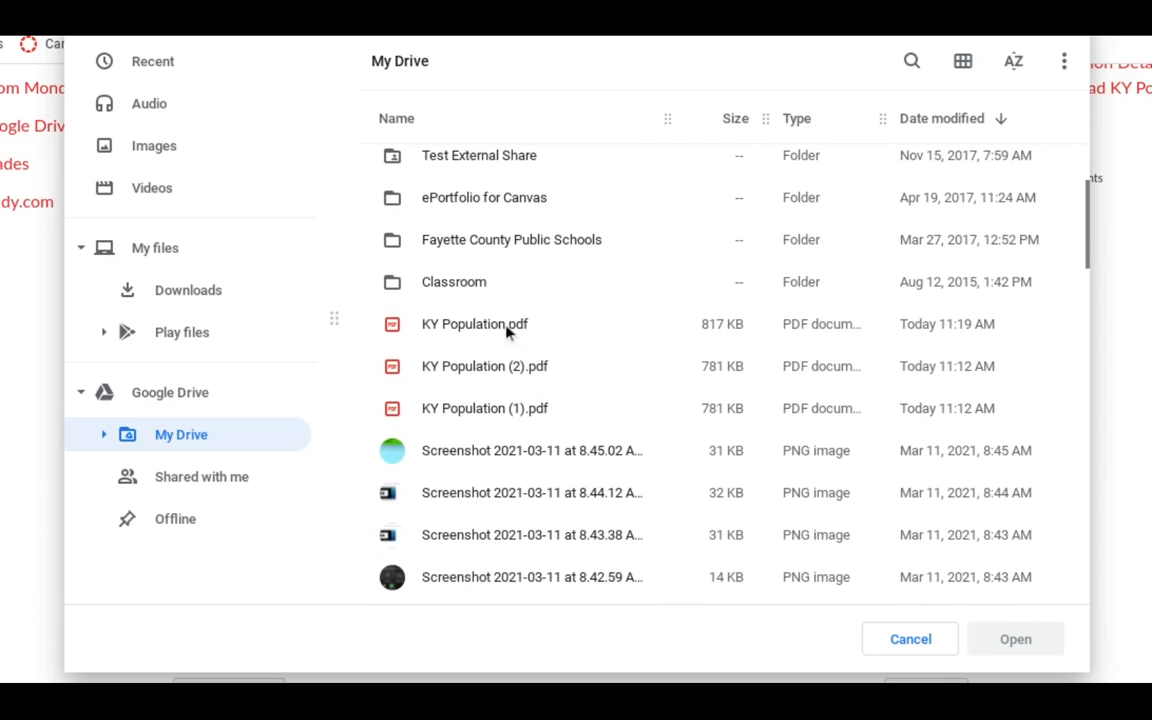
click(485, 338)
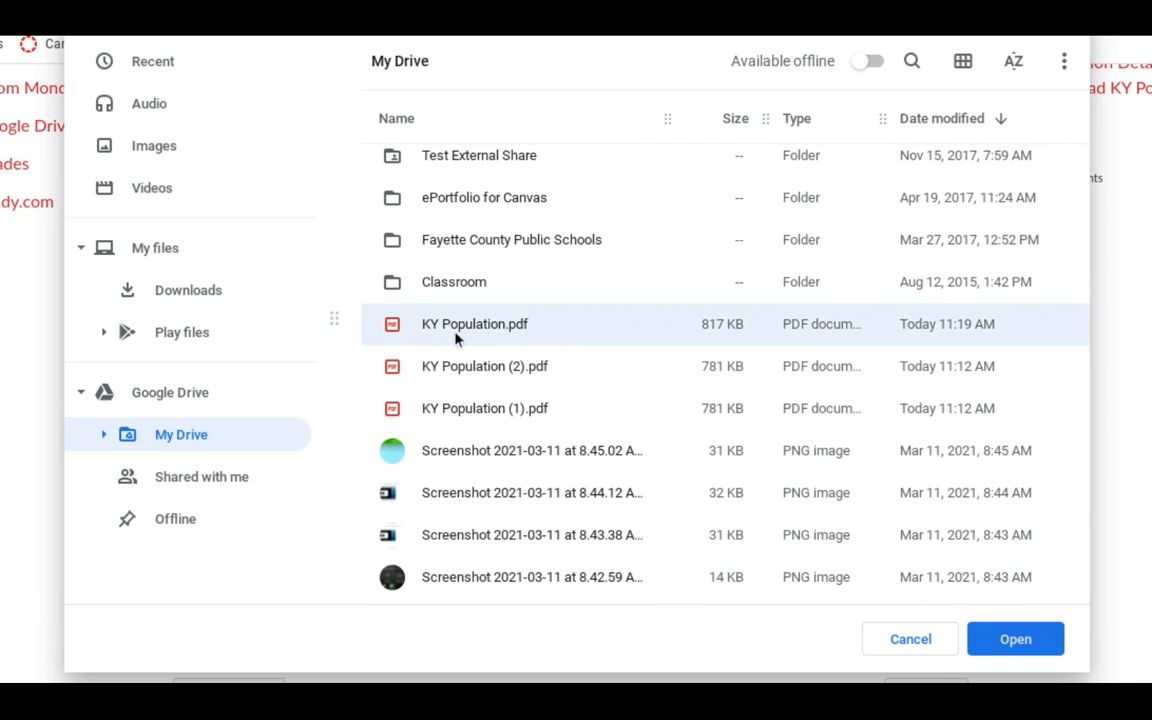
click(1037, 652)
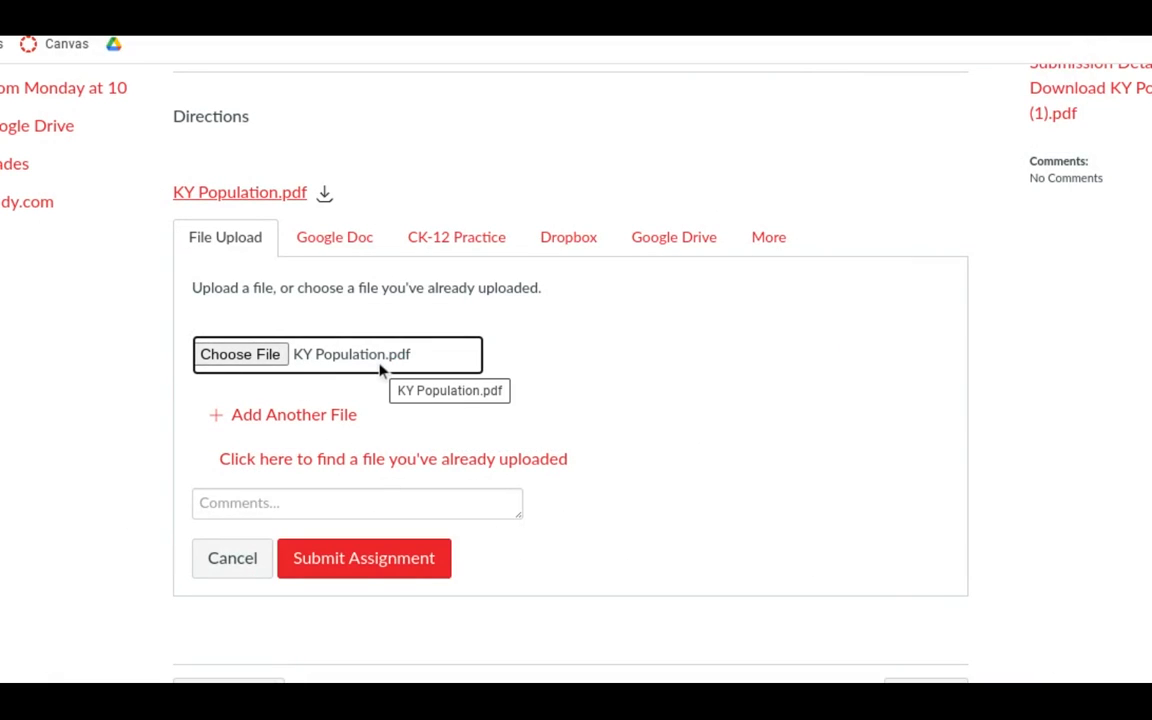
click(358, 560)
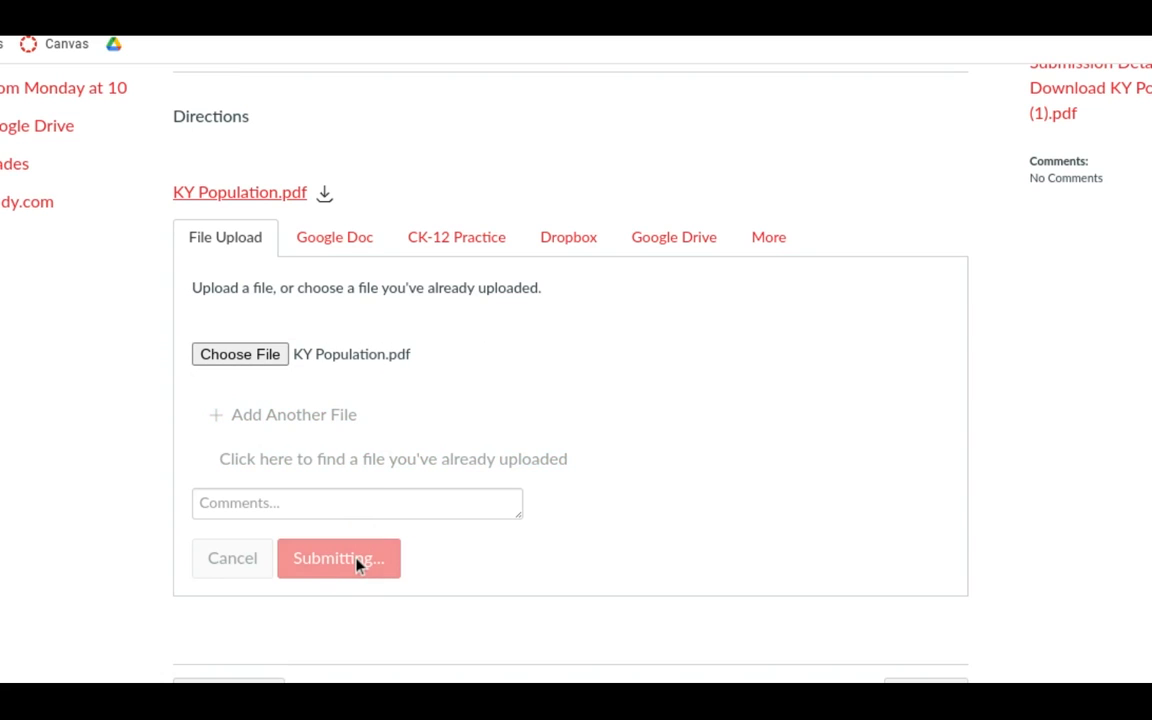